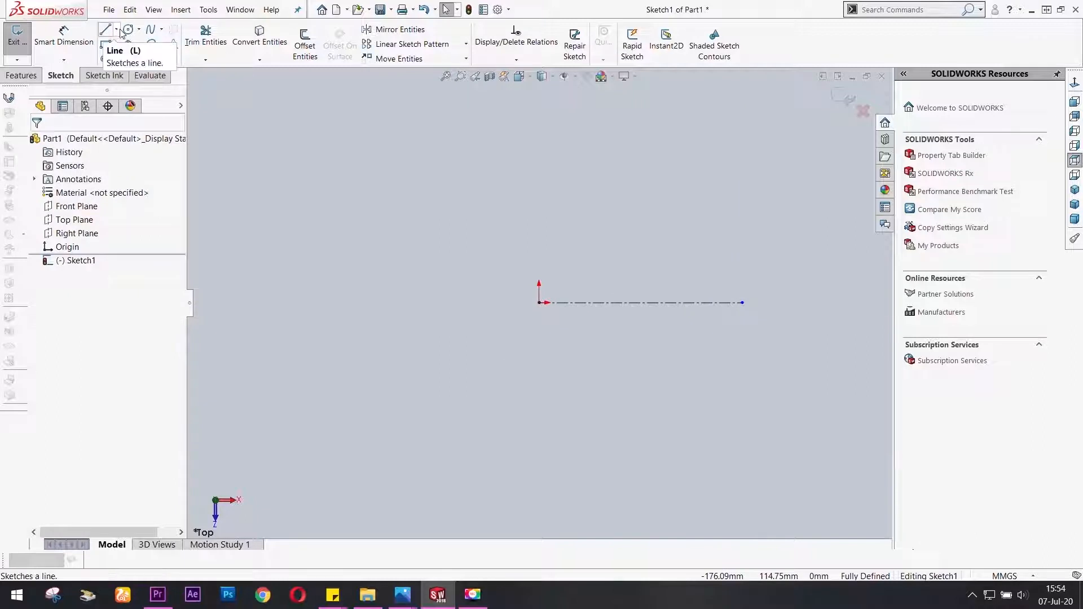
Sketch a vertical centerline about 75.6 mm long straight down from the origin.
{"action": "left_click", "coordinate": [117, 30]}
{"action": "left_click", "coordinate": [130, 56]}
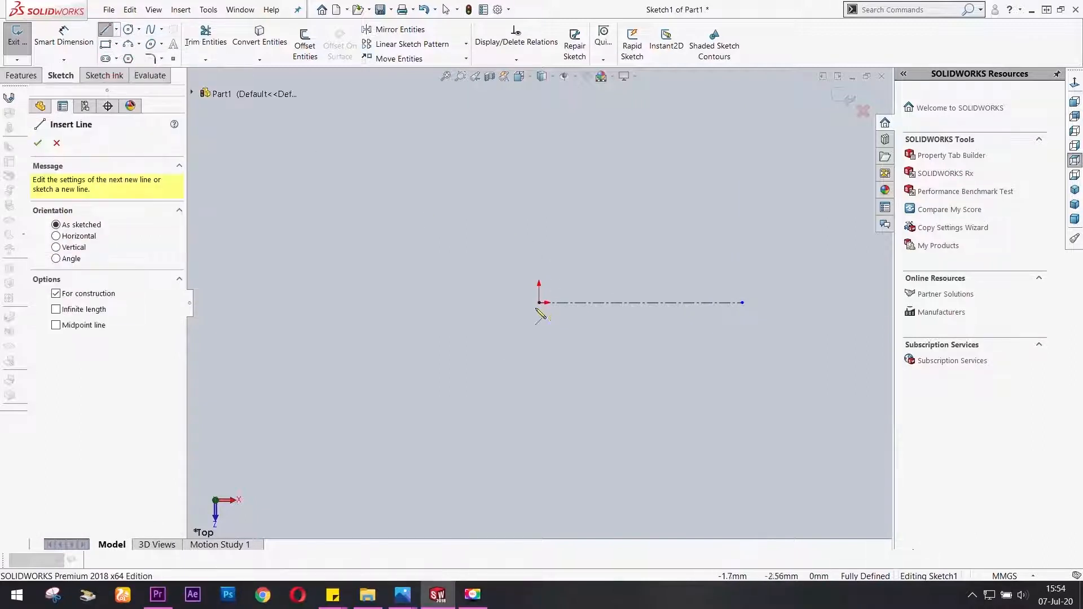
{"action": "left_click", "coordinate": [540, 303]}
{"action": "left_click", "coordinate": [540, 452]}
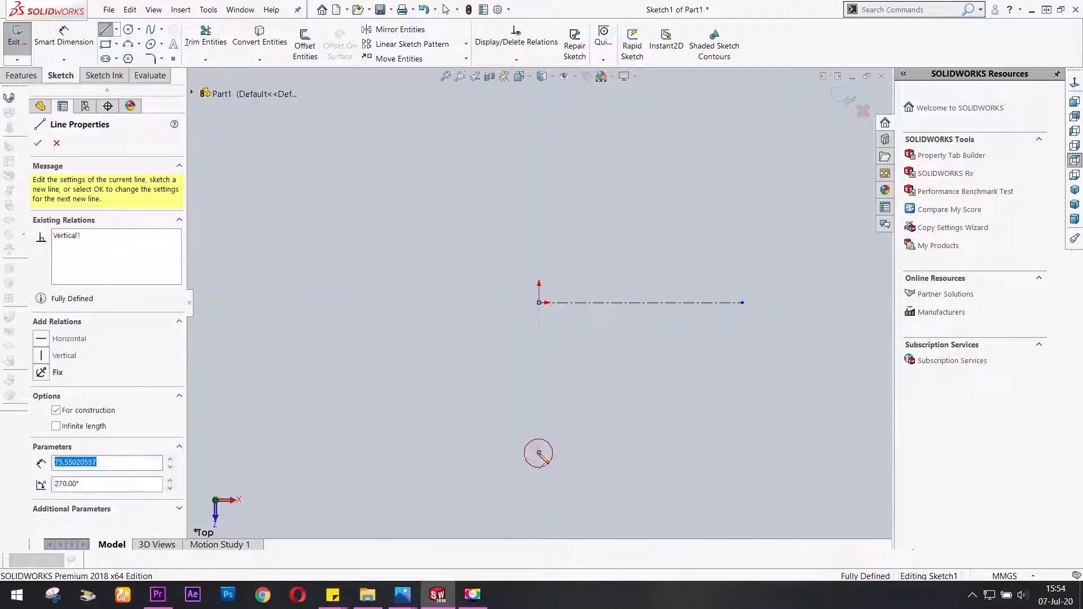
{"action": "key", "text": "Escape"}
{"action": "key", "text": "Escape"}
Sketch a corner rectangle about 186 by 108 mm enclosing the origin.
{"action": "left_click", "coordinate": [105, 45]}
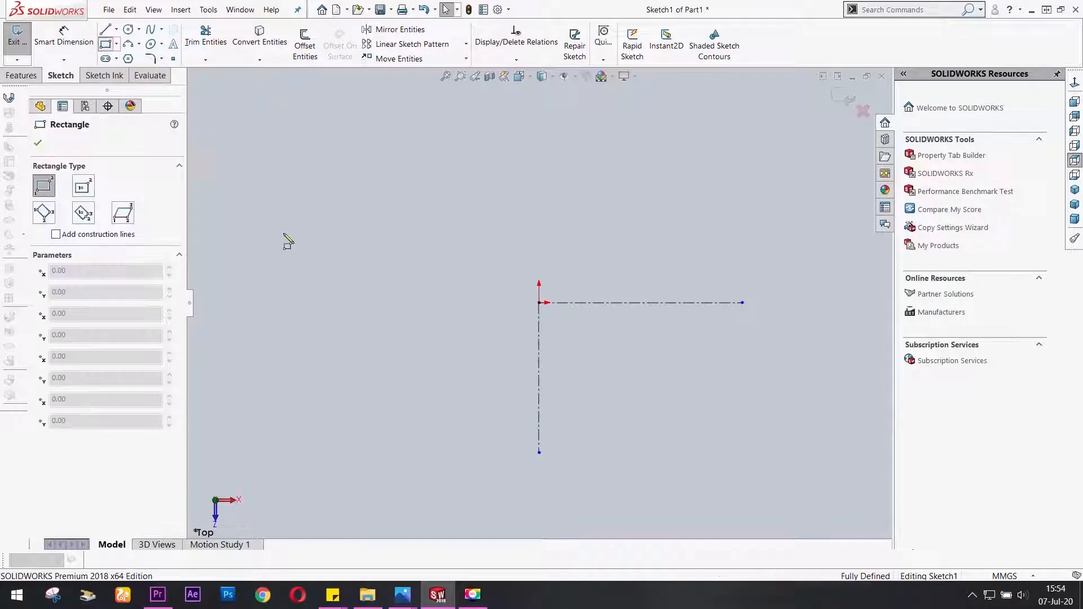
{"action": "left_click", "coordinate": [337, 199]}
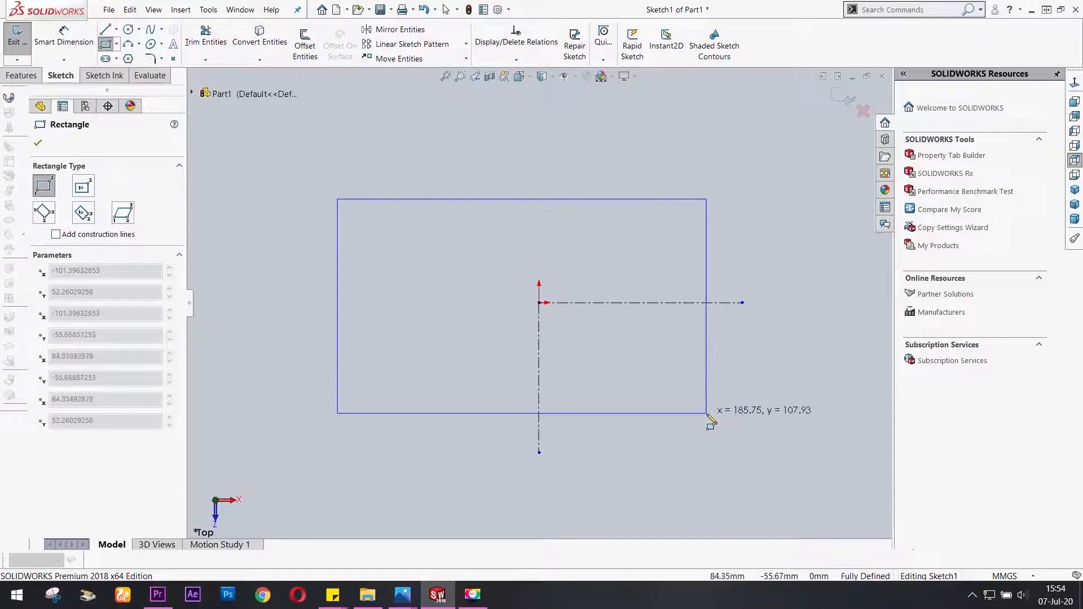
{"action": "left_click", "coordinate": [707, 413]}
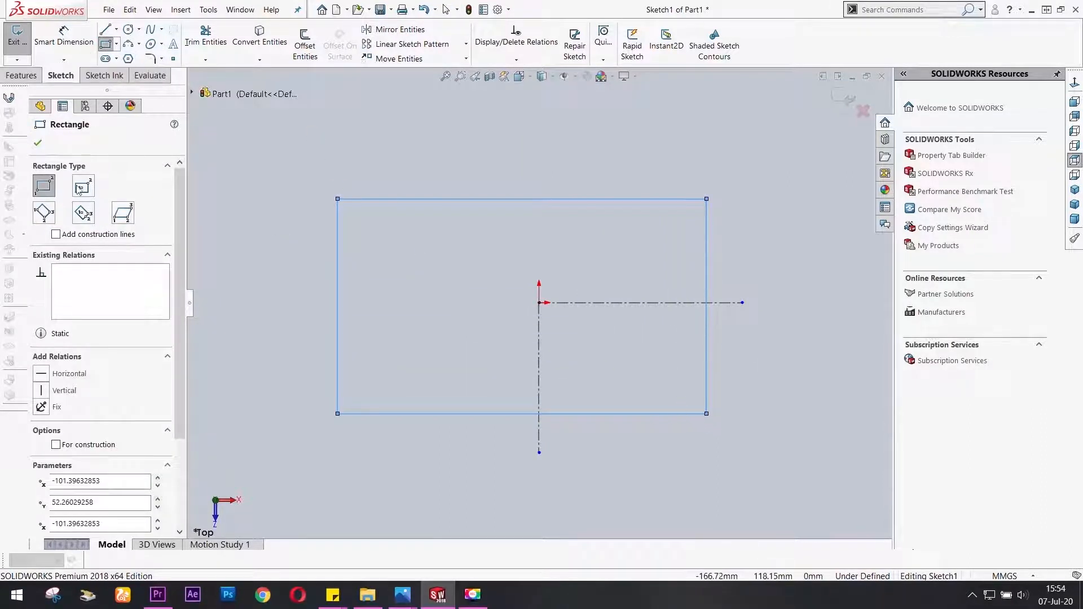
{"action": "key", "text": "Escape"}
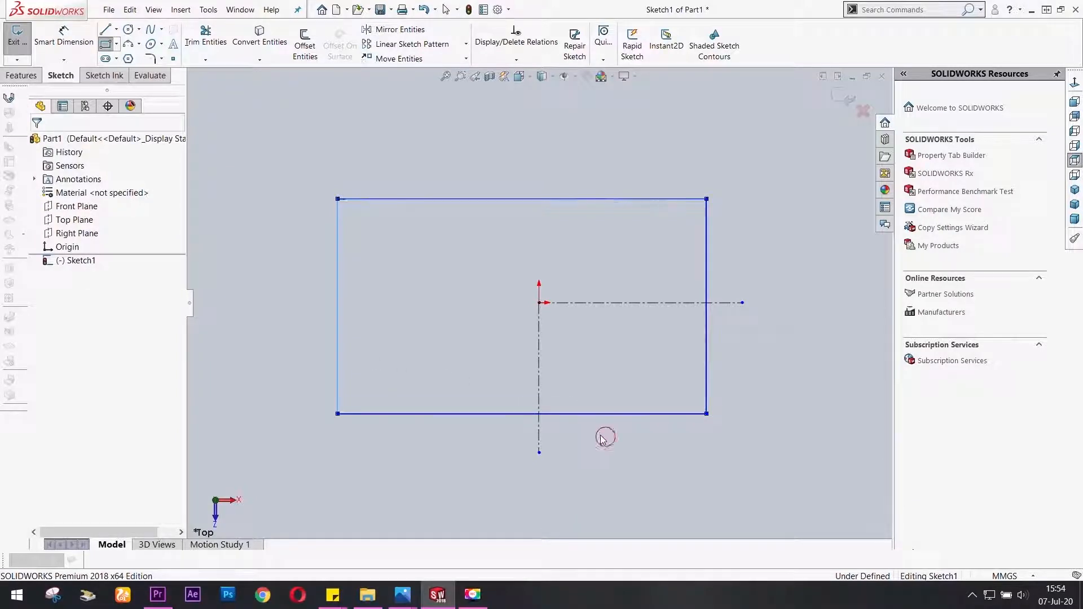
Make the rectangle's horizontal edges symmetric about the horizontal centerline and its vertical edges symmetric about the vertical centerline.
{"action": "left_click_drag", "start_coordinate": [606, 435], "coordinate": [570, 159]}
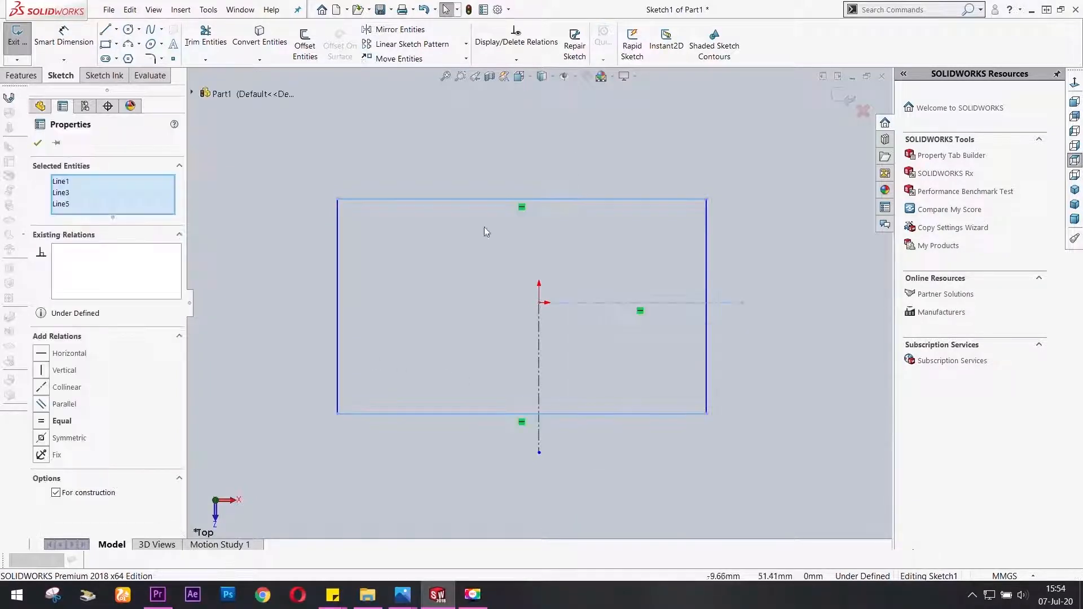
{"action": "left_click", "coordinate": [62, 438]}
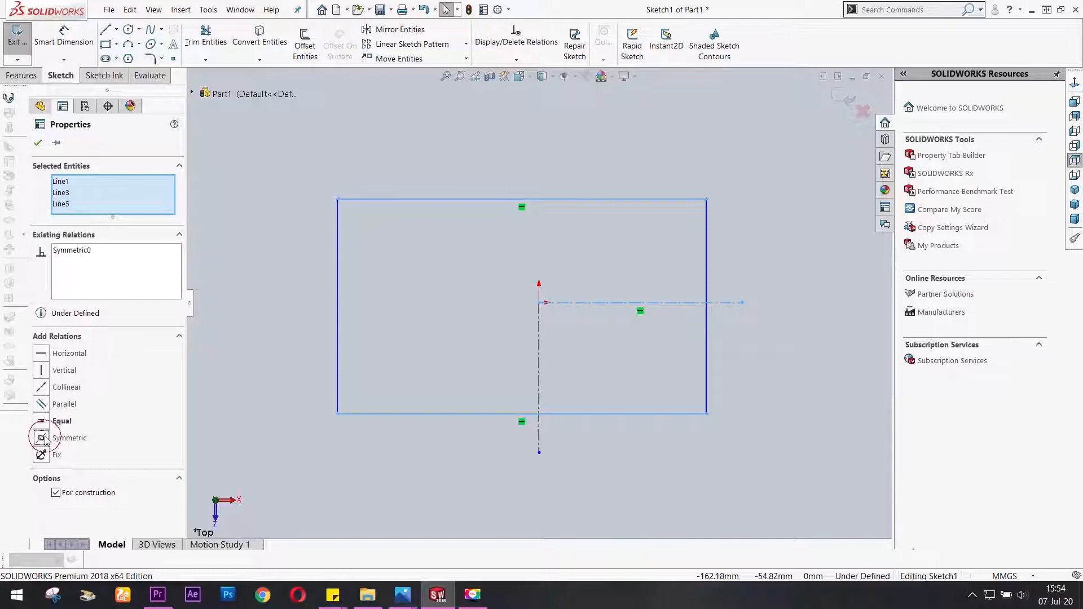
{"action": "left_click", "coordinate": [309, 300]}
{"action": "left_click_drag", "start_coordinate": [735, 366], "coordinate": [290, 332]}
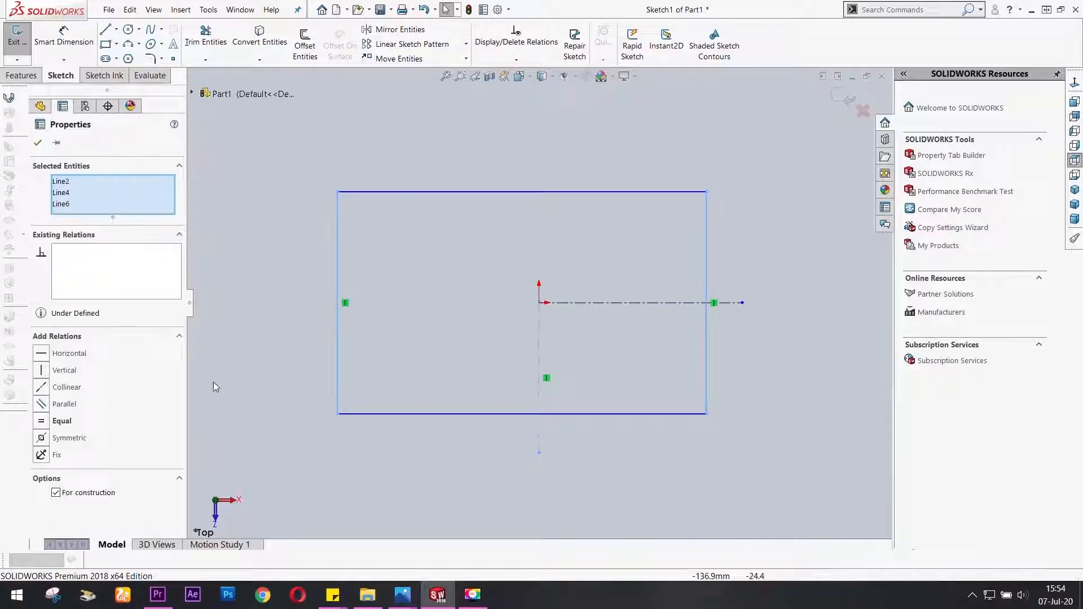
{"action": "left_click", "coordinate": [42, 438]}
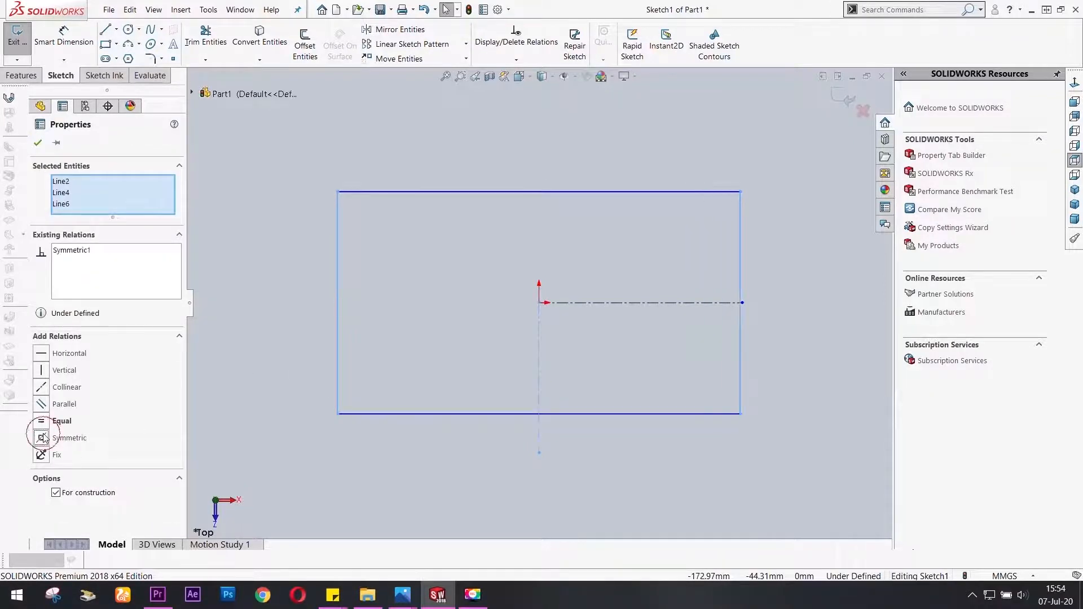
{"action": "left_click", "coordinate": [272, 246]}
Dimension the rectangle's upper horizontal edge and set its length to 1.5 mm.
{"action": "left_click", "coordinate": [64, 37]}
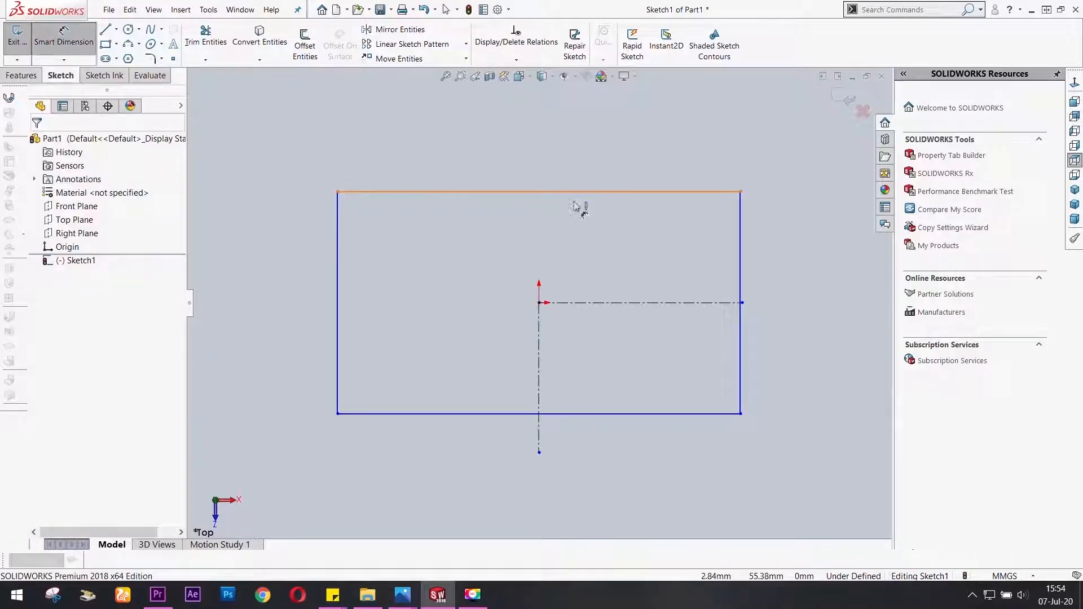
{"action": "left_click", "coordinate": [604, 179]}
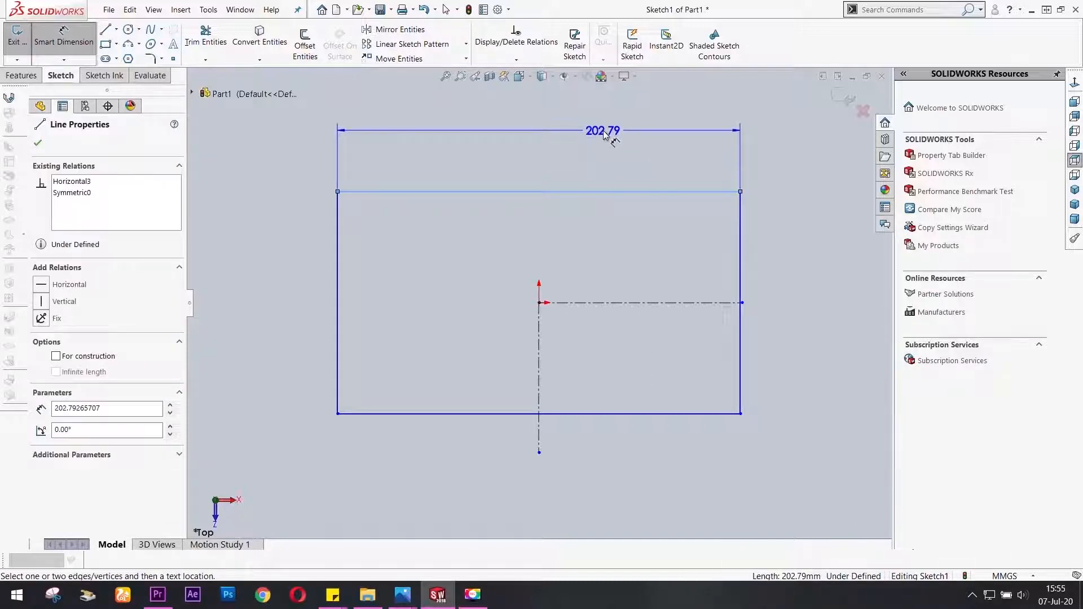
{"action": "left_click", "coordinate": [603, 134]}
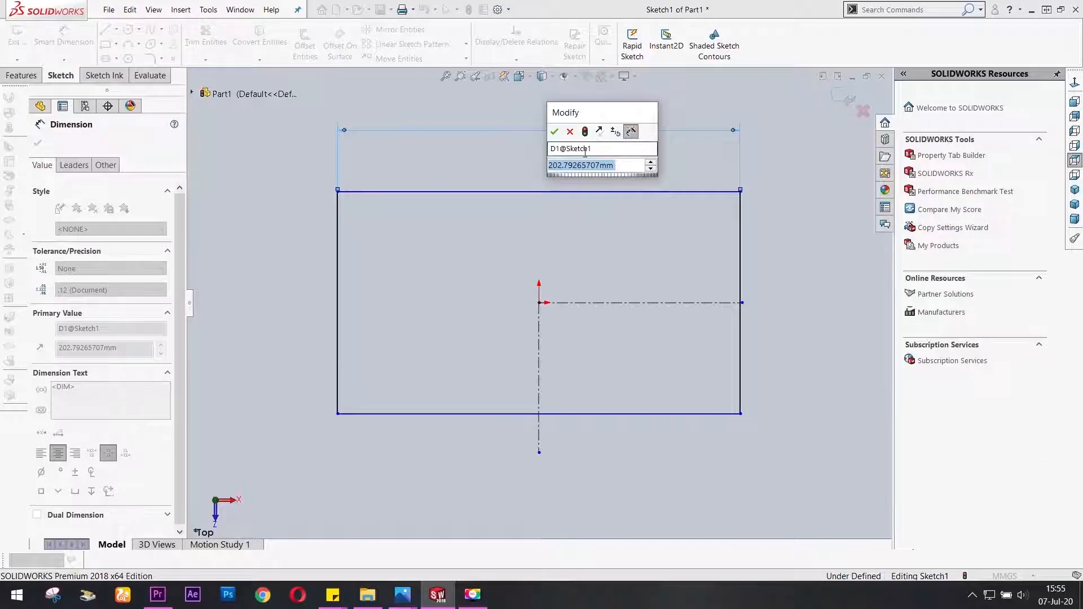
{"action": "type", "text": "1.5"}
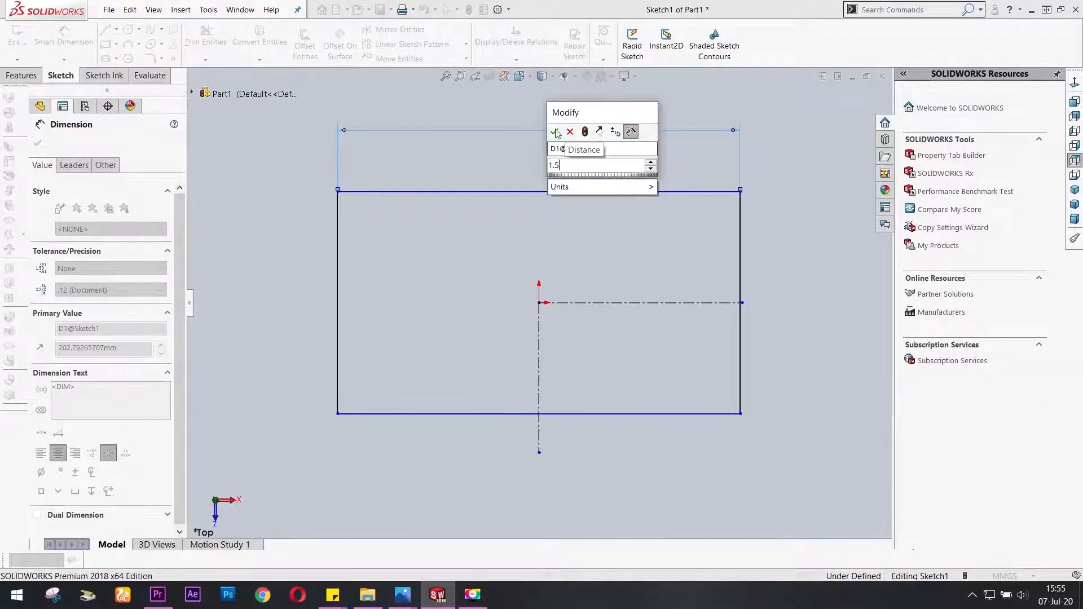
{"action": "left_click", "coordinate": [556, 132]}
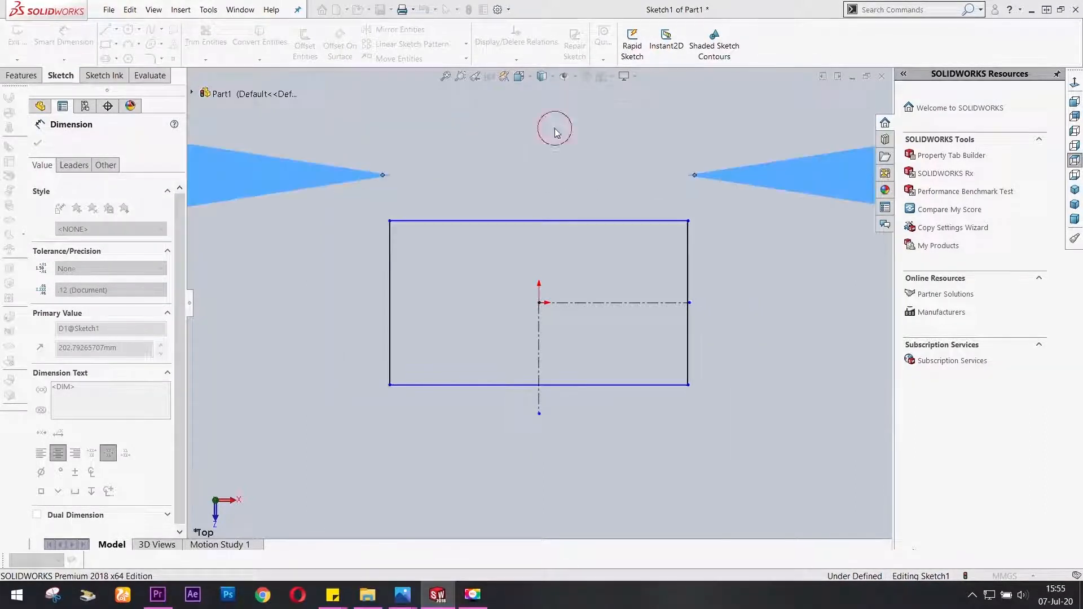
Dimension the rectangle's right vertical edge and set its height to 1.25 mm.
{"action": "left_click", "coordinate": [688, 270]}
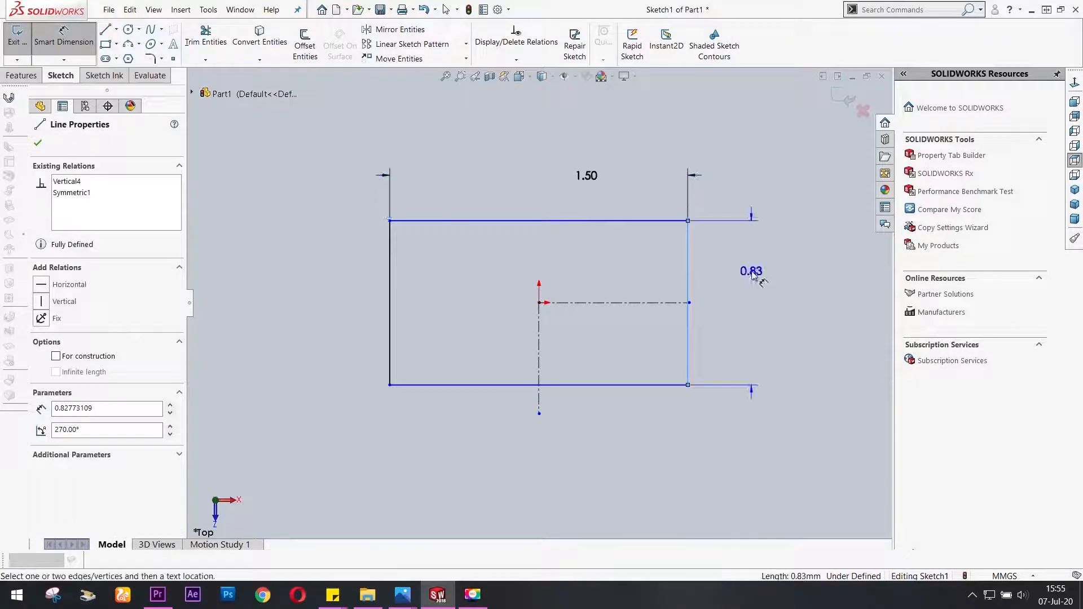
{"action": "left_click", "coordinate": [766, 301]}
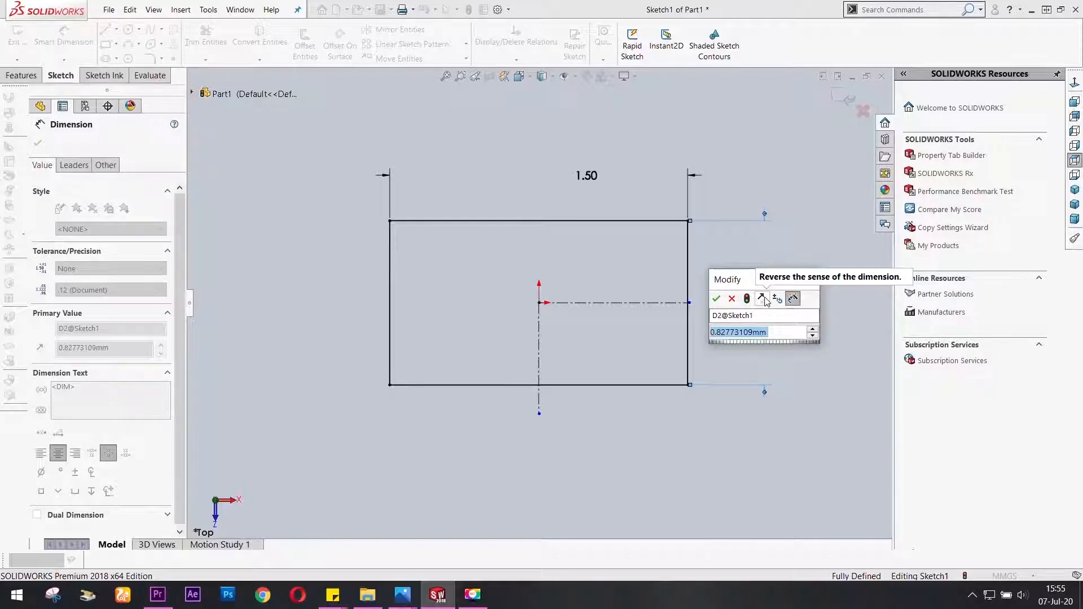
{"action": "type", "text": "1"}
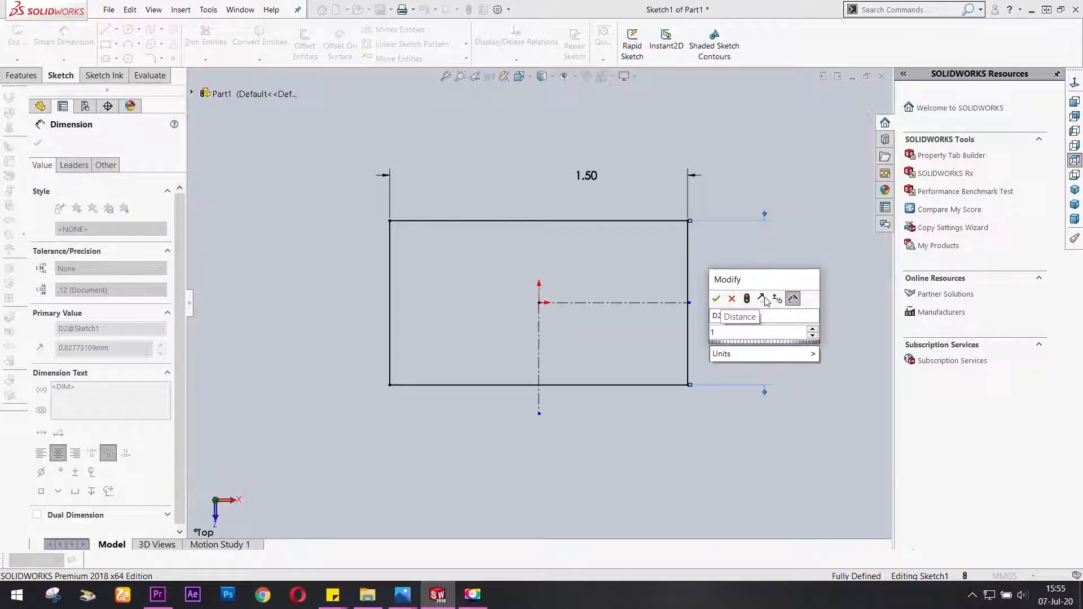
{"action": "type", "text": ".25"}
{"action": "left_click", "coordinate": [718, 299]}
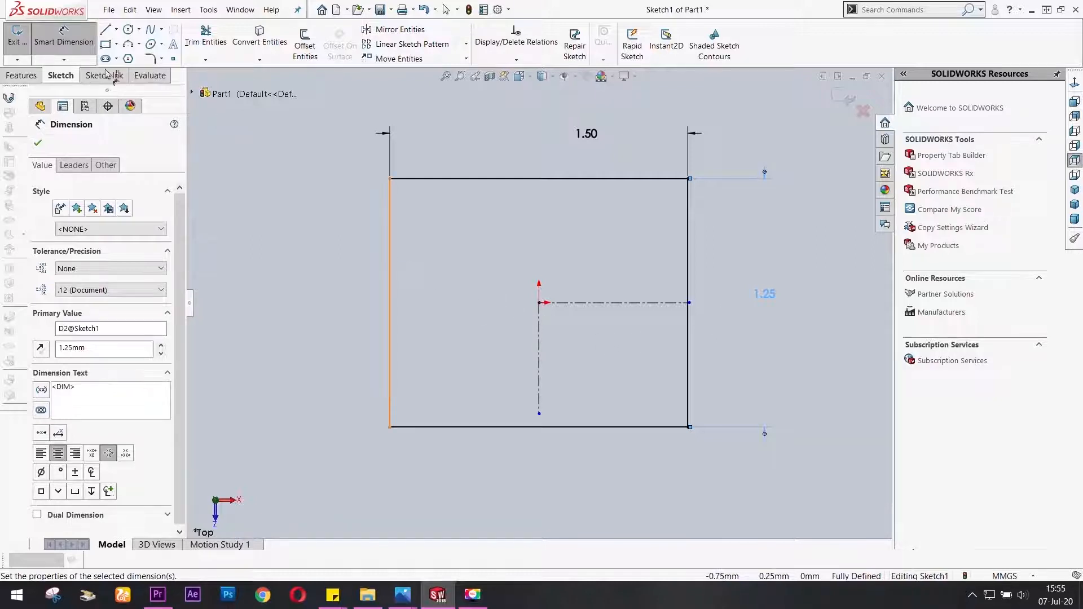
{"action": "left_click", "coordinate": [488, 275]}
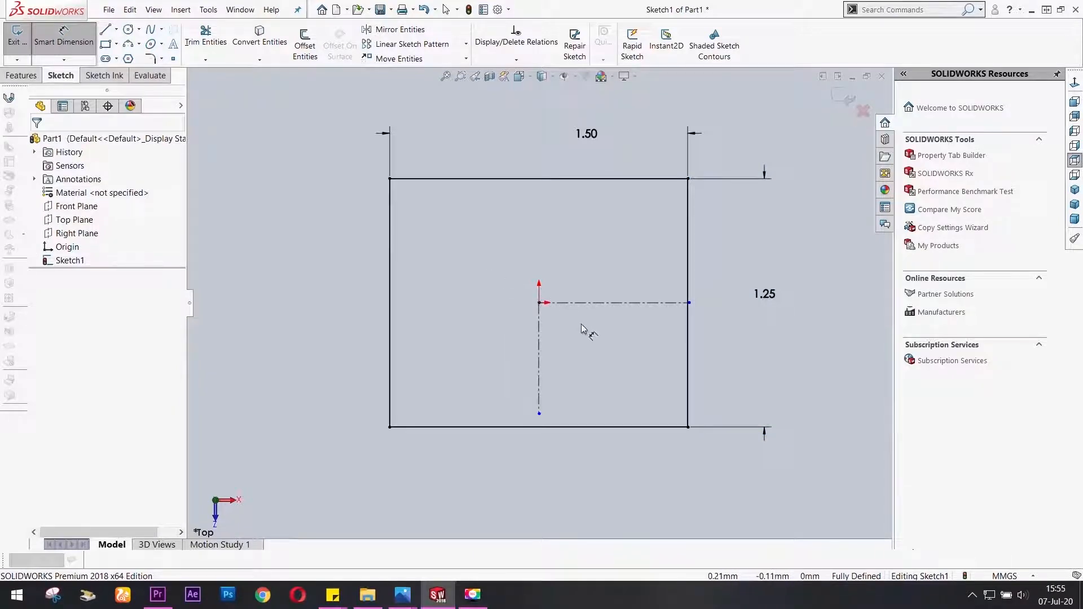
Sketch a smaller corner rectangle about 0.59 by 0.48 mm around the origin, inside the first rectangle.
{"action": "left_click", "coordinate": [107, 45]}
{"action": "left_click", "coordinate": [474, 256]}
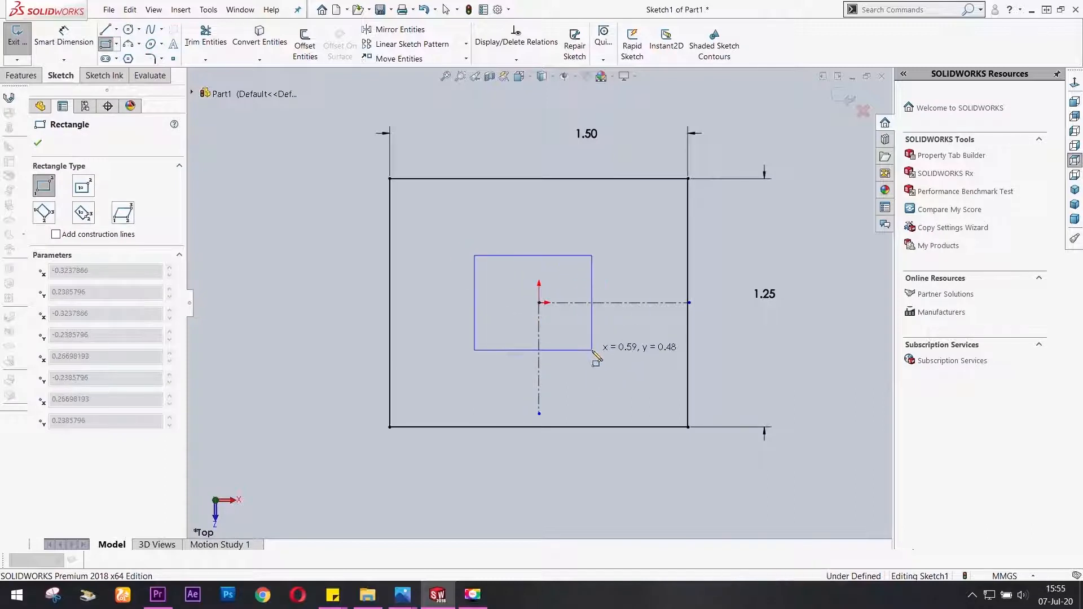
{"action": "left_click", "coordinate": [592, 349]}
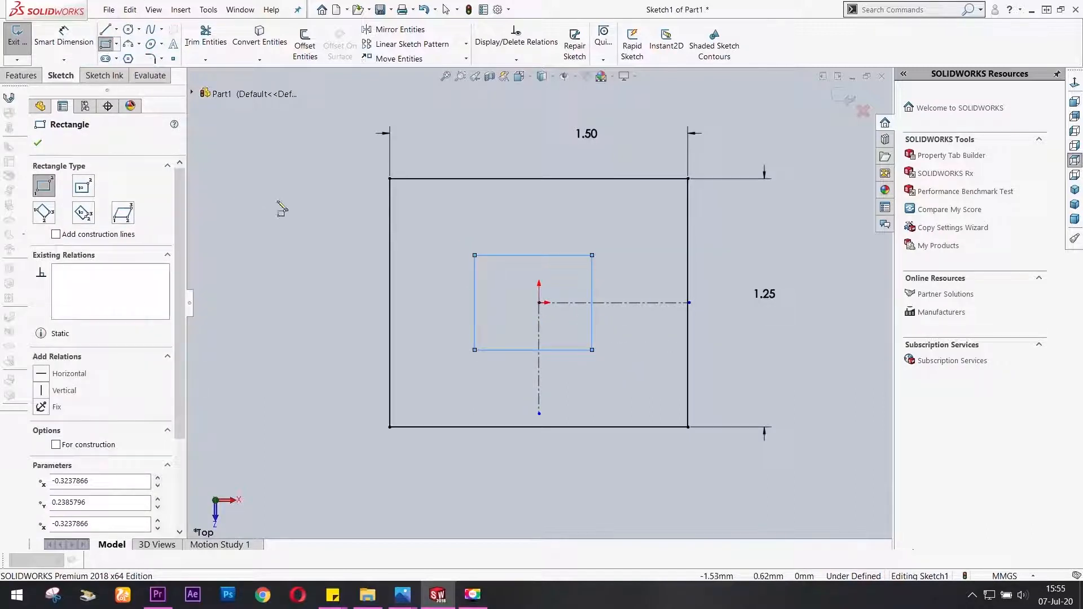
{"action": "key", "text": "Escape"}
Make the inner rectangle's opposite edges symmetric about the vertical and horizontal centerlines.
{"action": "left_click_drag", "start_coordinate": [619, 332], "coordinate": [435, 312]}
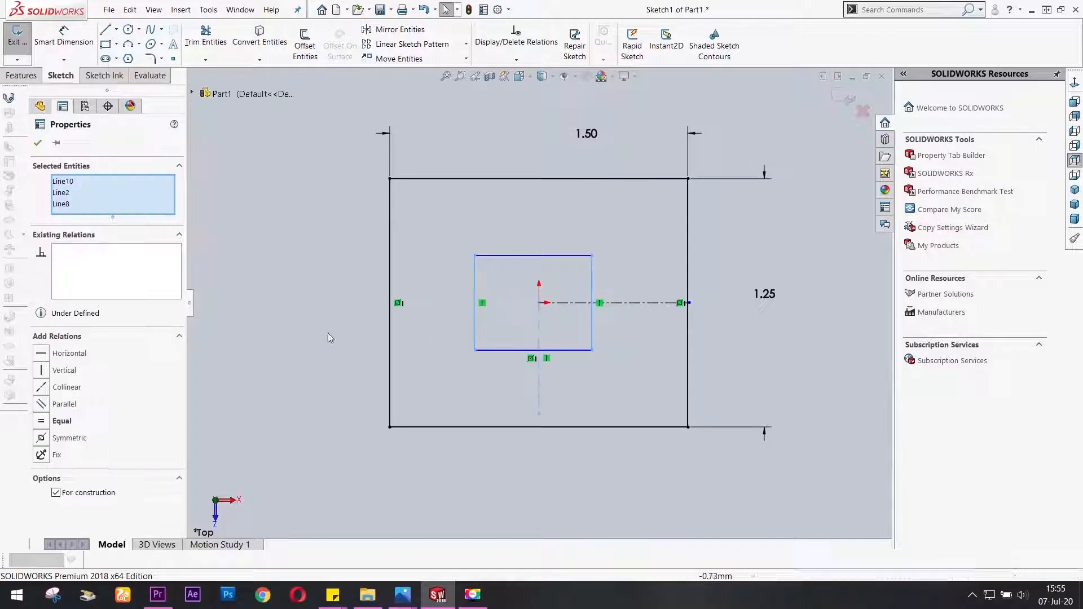
{"action": "left_click", "coordinate": [41, 438]}
{"action": "left_click_drag", "start_coordinate": [594, 378], "coordinate": [561, 221]}
{"action": "left_click", "coordinate": [41, 438]}
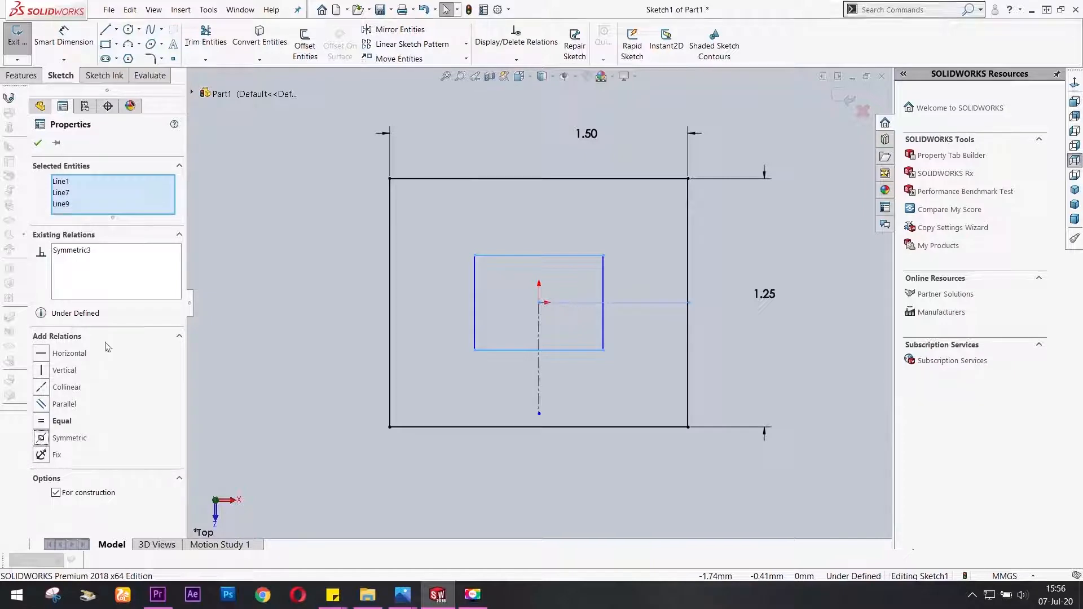
Set the outer rectangle's width to 2.50 mm.
{"action": "double_click", "coordinate": [585, 135]}
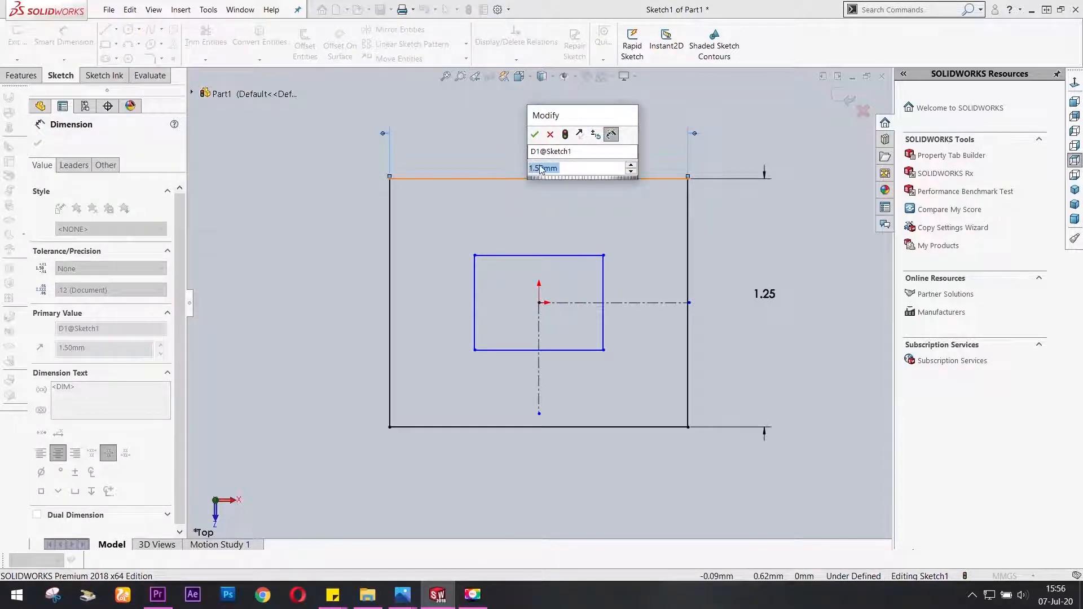
{"action": "left_click", "coordinate": [537, 167]}
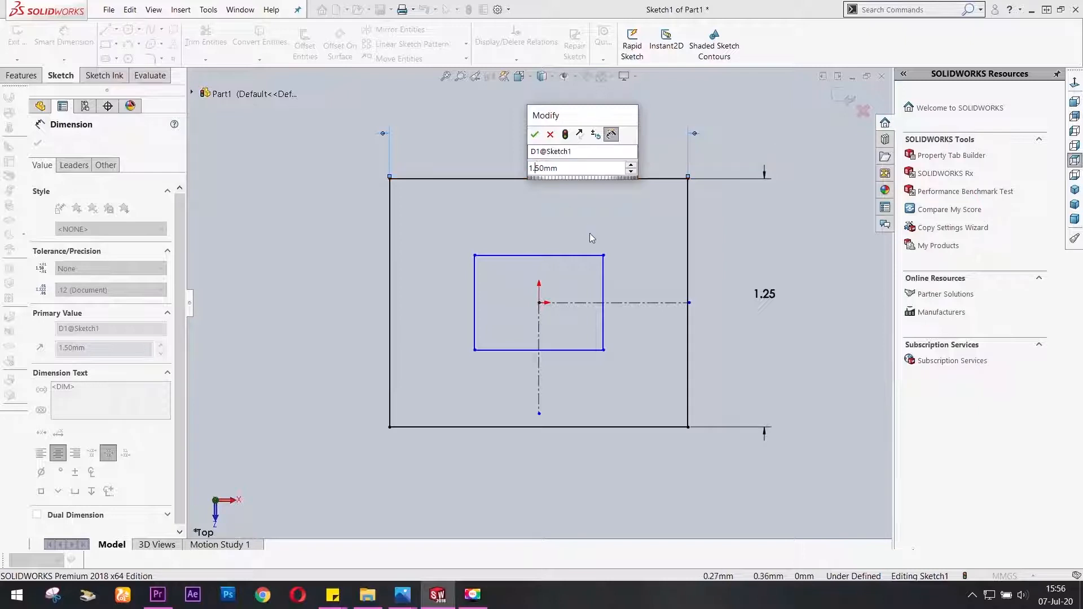
{"action": "key", "text": "BackSpace"}
{"action": "key", "text": "BackSpace"}
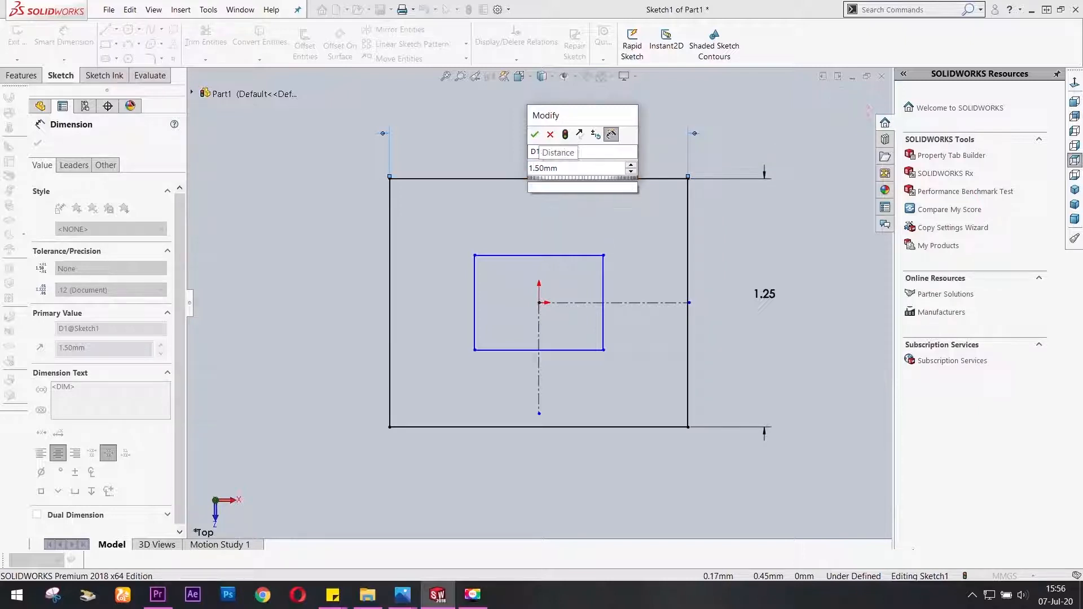
{"action": "type", "text": "2."}
{"action": "left_click", "coordinate": [535, 134]}
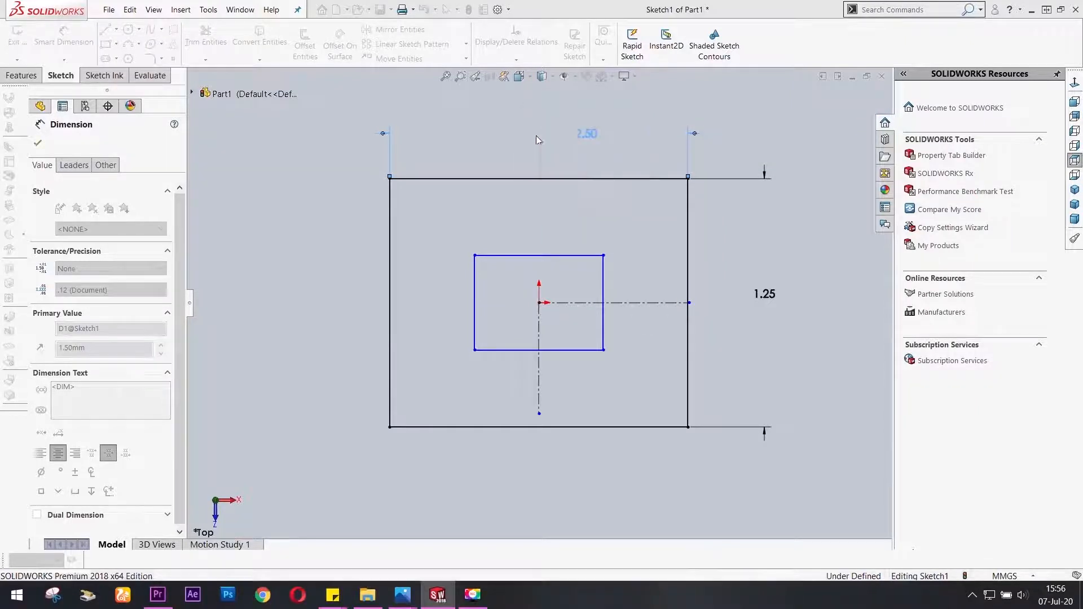
{"action": "scroll", "coordinate": [655, 389], "scroll_direction": "up", "scroll_amount": 3}
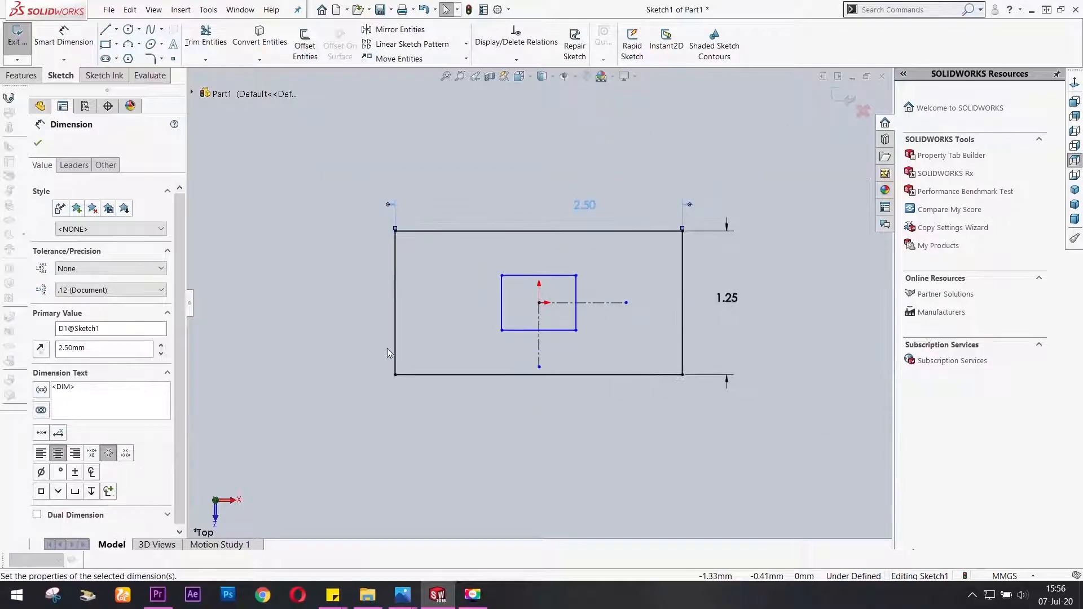
{"action": "left_click", "coordinate": [25, 76]}
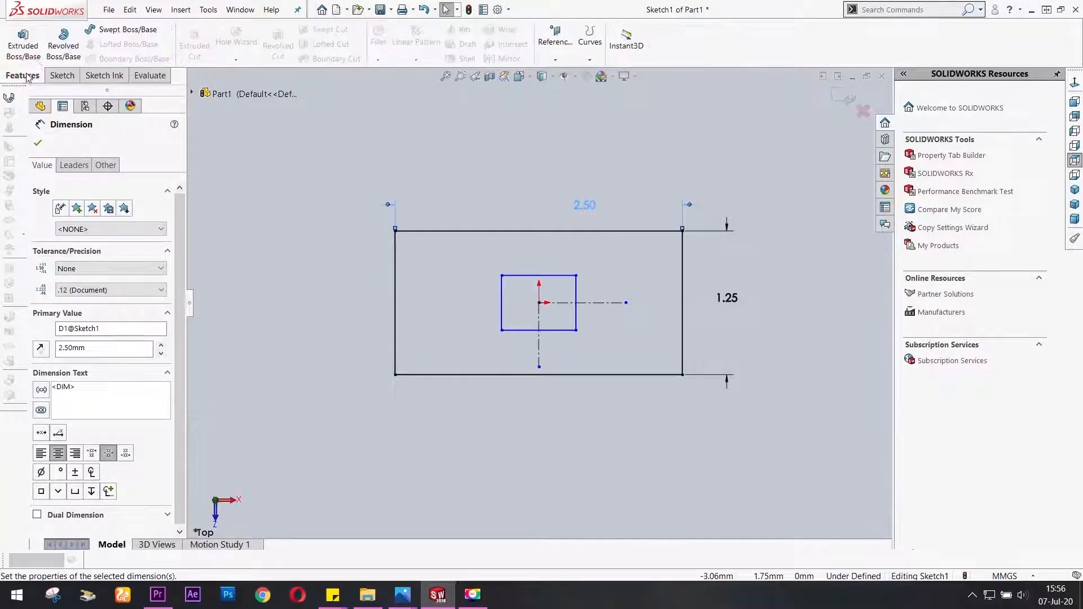
{"action": "left_click", "coordinate": [23, 46]}
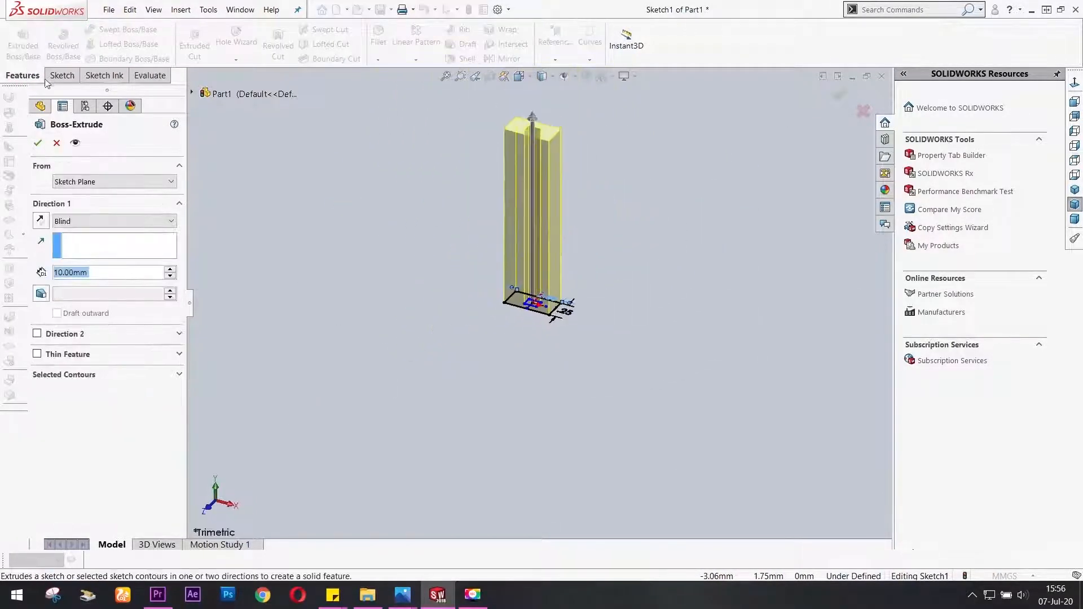
{"action": "left_click", "coordinate": [865, 112]}
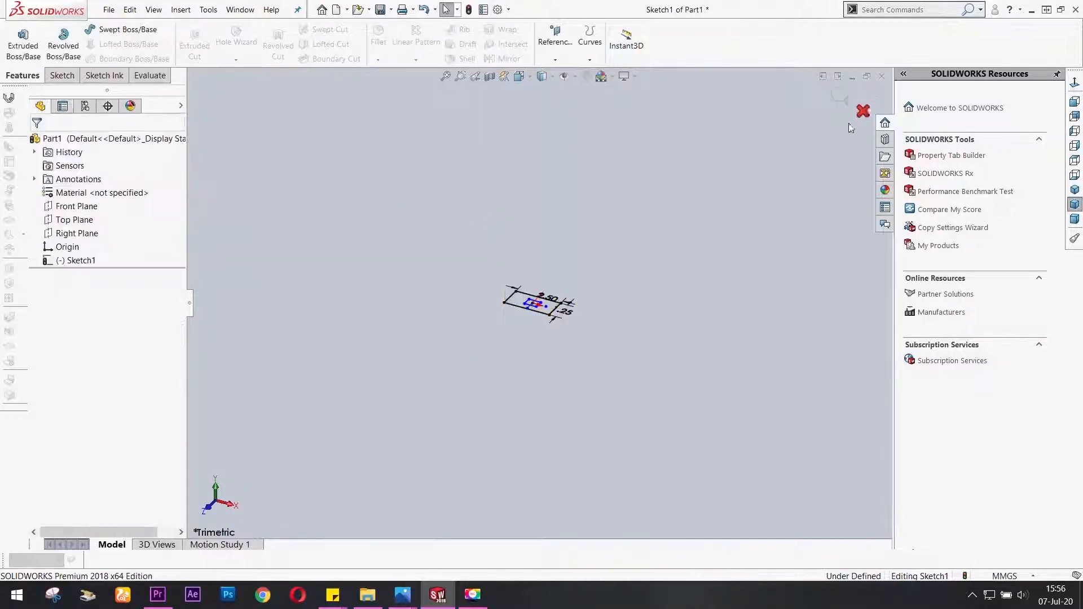
{"action": "left_click", "coordinate": [1073, 84]}
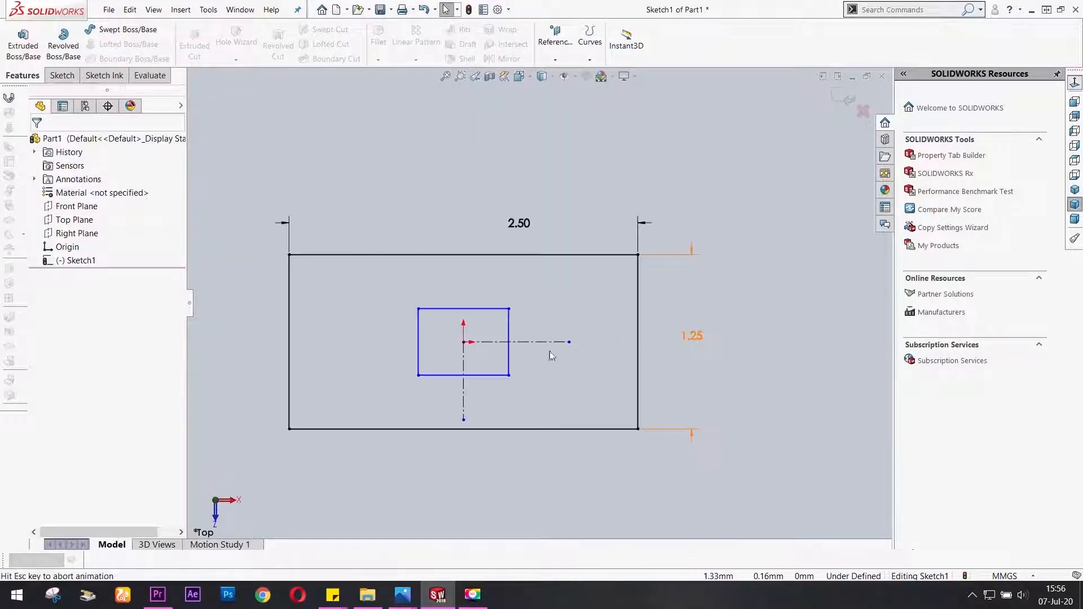
Dimension the inner rectangle's top edge and set its width to 0.5 mm.
{"action": "left_click", "coordinate": [56, 78]}
{"action": "left_click", "coordinate": [63, 35]}
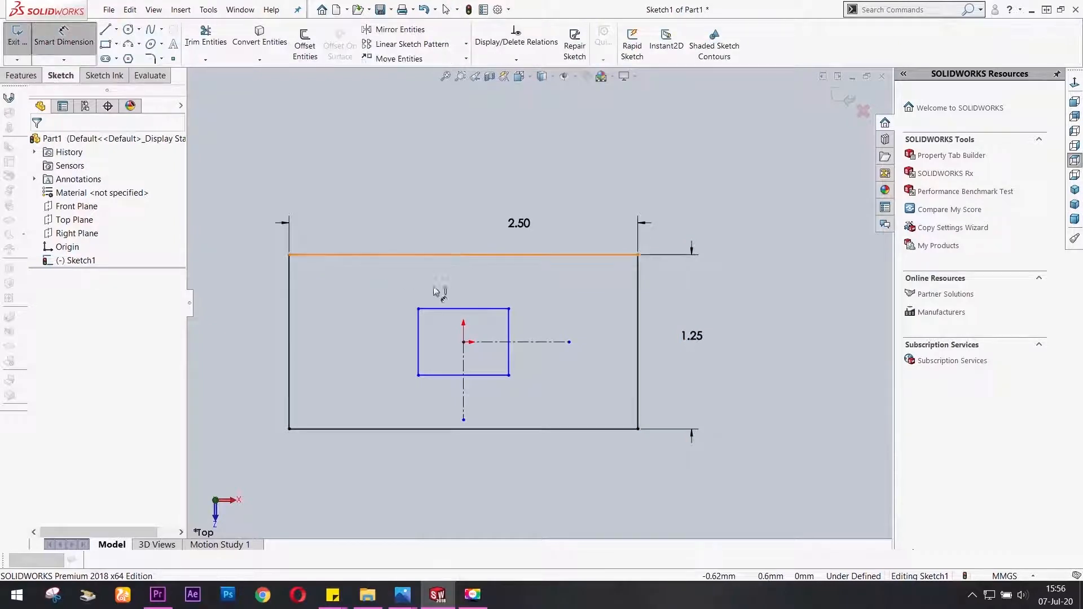
{"action": "left_click", "coordinate": [453, 308]}
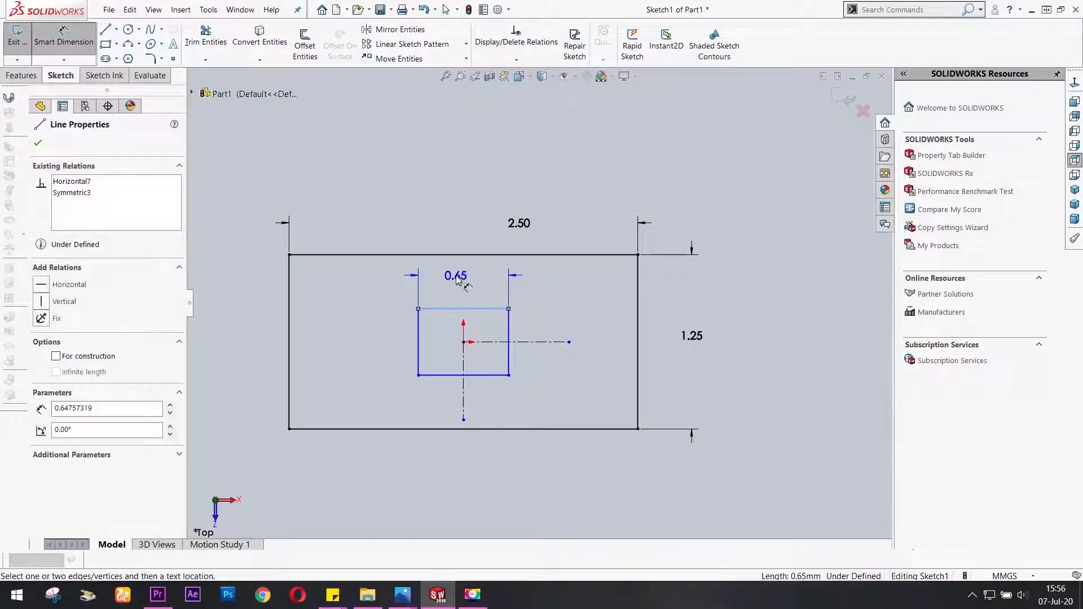
{"action": "left_click", "coordinate": [457, 277]}
{"action": "type", "text": "0."}
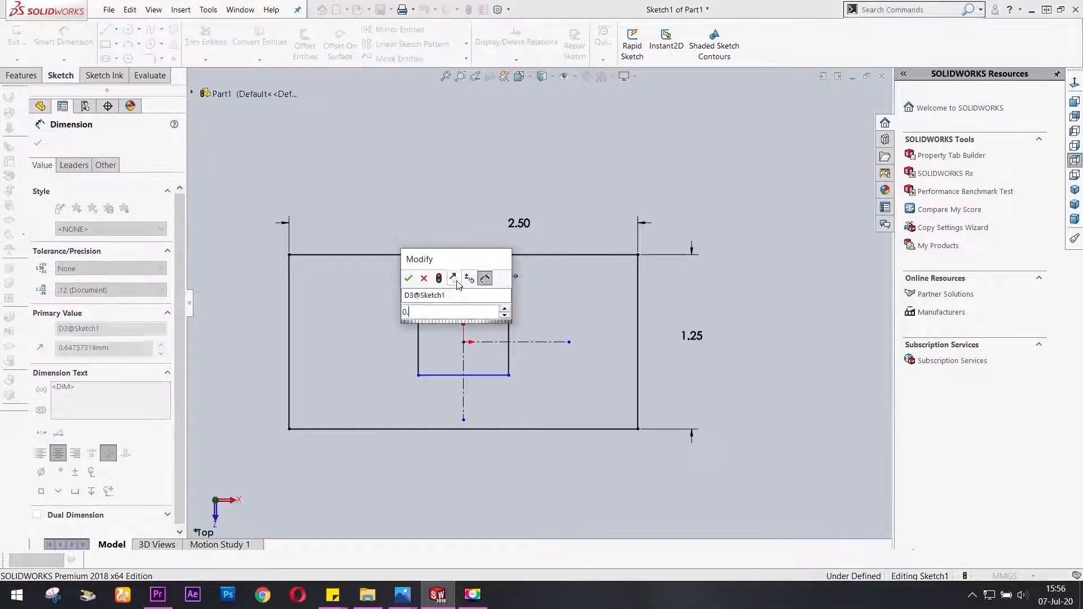
{"action": "type", "text": "5"}
{"action": "left_click", "coordinate": [408, 278]}
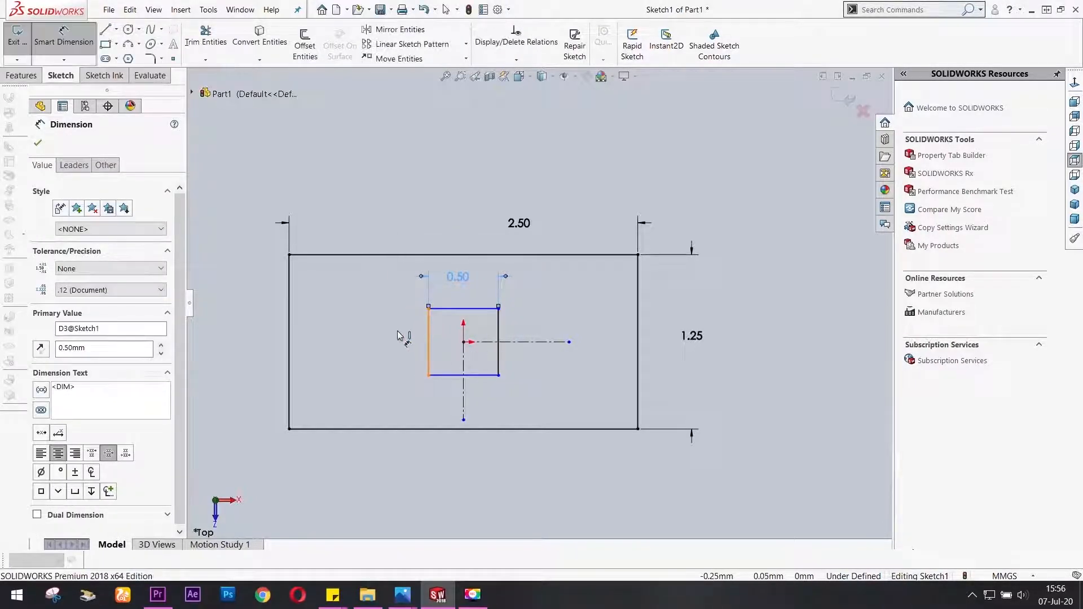
Dimension the inner rectangle's left vertical edge and set its height to 0.5 mm.
{"action": "left_click", "coordinate": [429, 341]}
{"action": "left_click", "coordinate": [381, 345]}
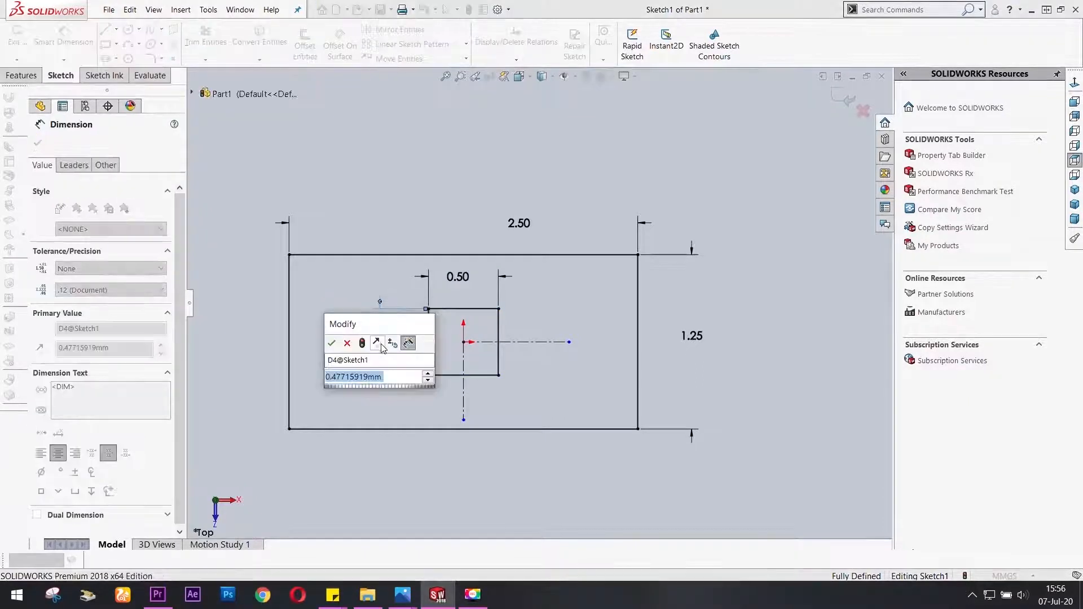
{"action": "type", "text": "0.5"}
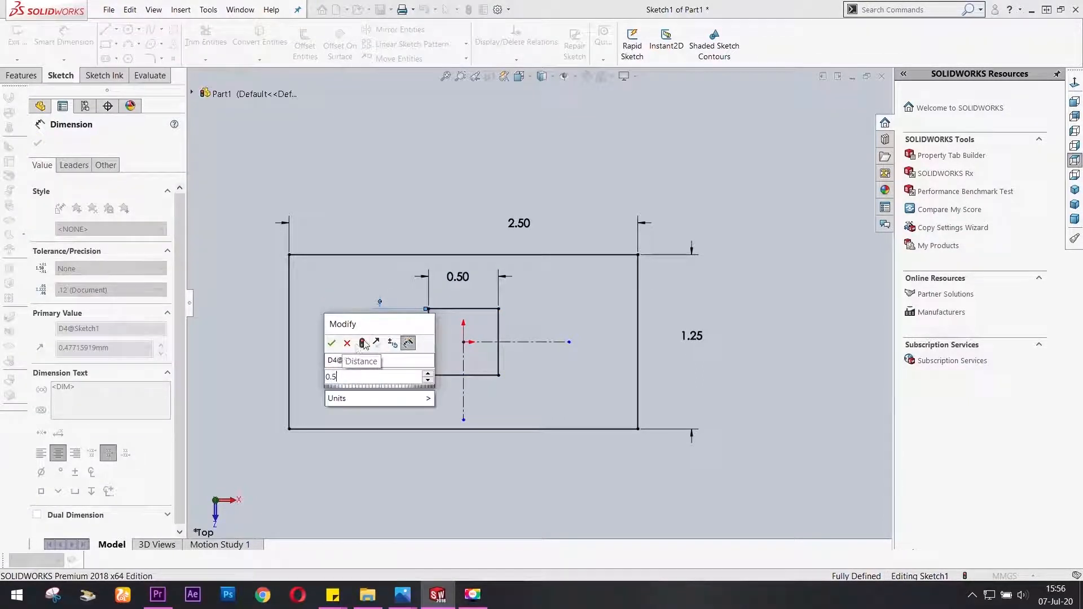
{"action": "left_click", "coordinate": [332, 343]}
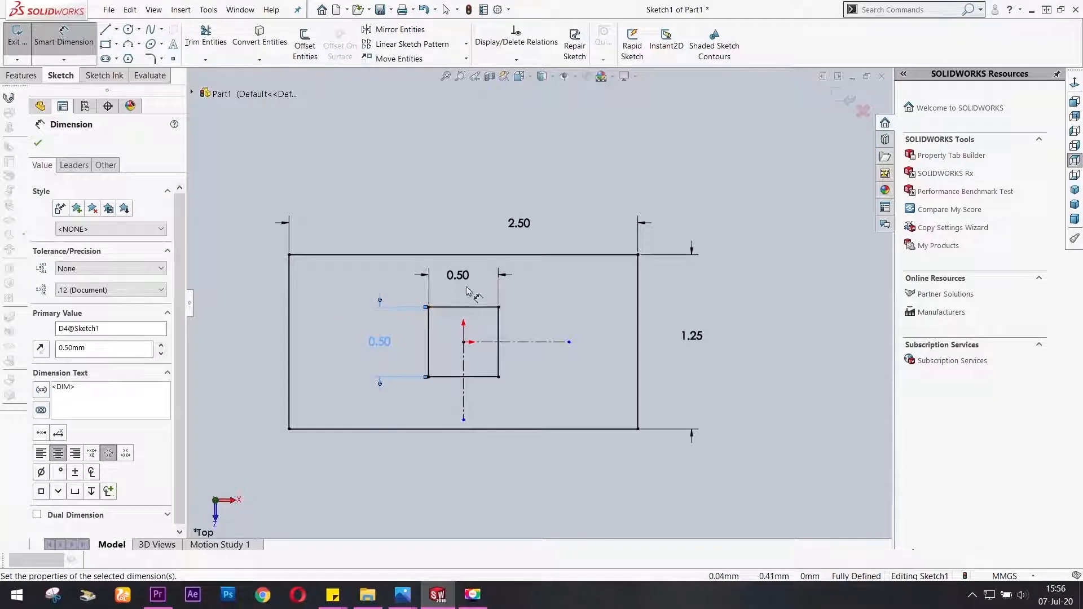
Extrude the two-rectangle profile as a blind boss to a depth of 0.5 mm.
{"action": "left_click", "coordinate": [30, 75]}
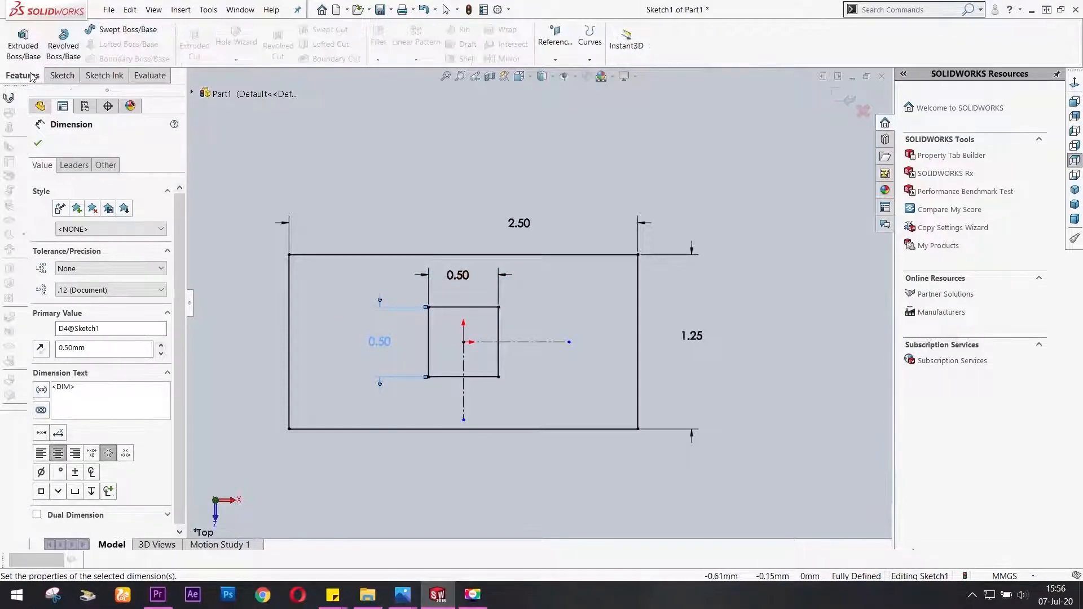
{"action": "left_click", "coordinate": [24, 52]}
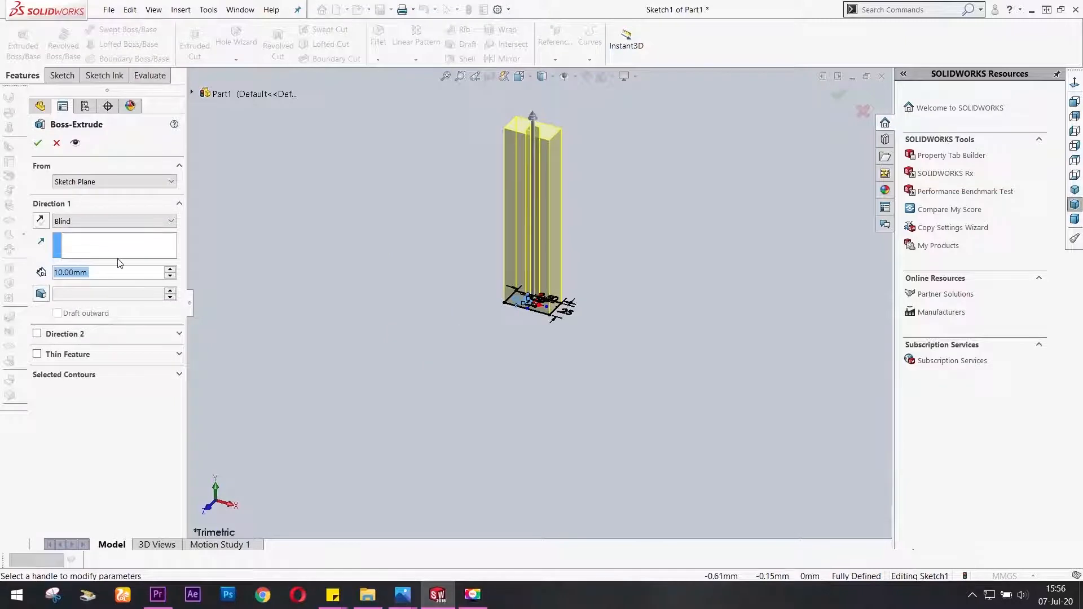
{"action": "type", "text": "0.5"}
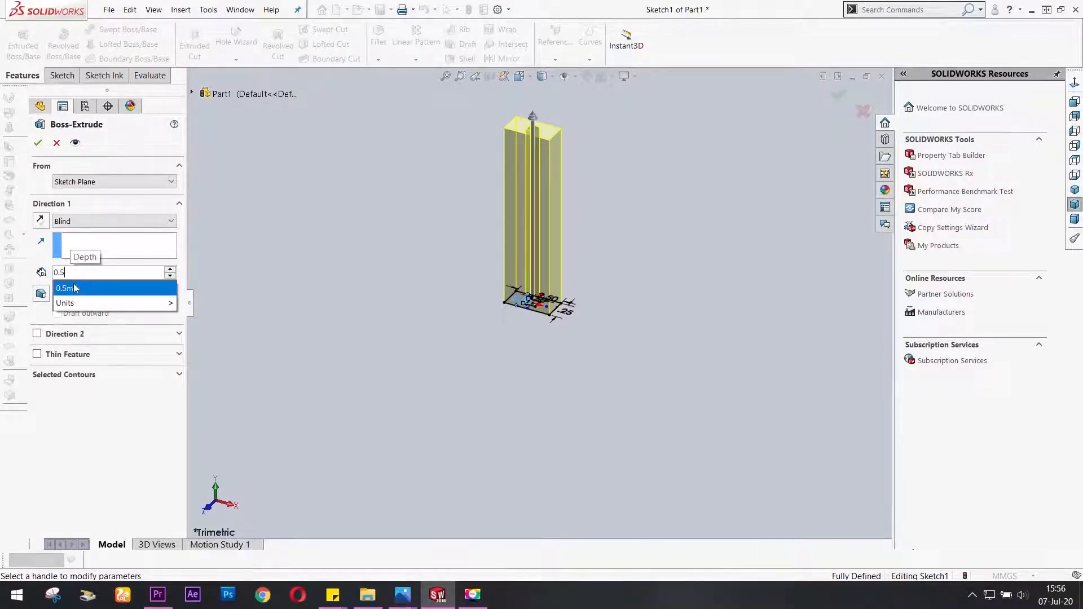
{"action": "left_click", "coordinate": [74, 290]}
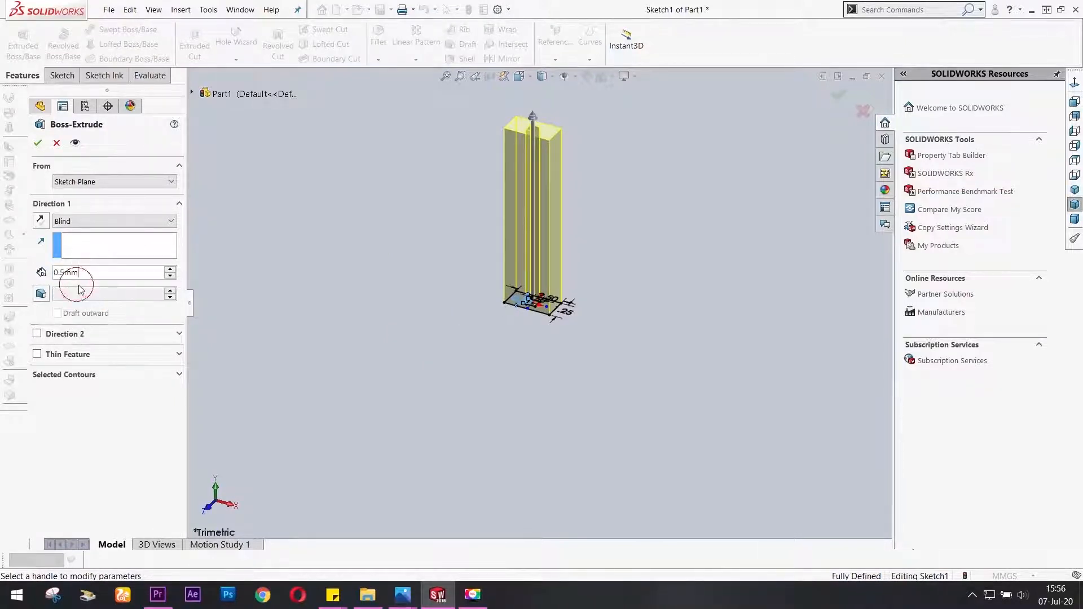
{"action": "left_click", "coordinate": [37, 143]}
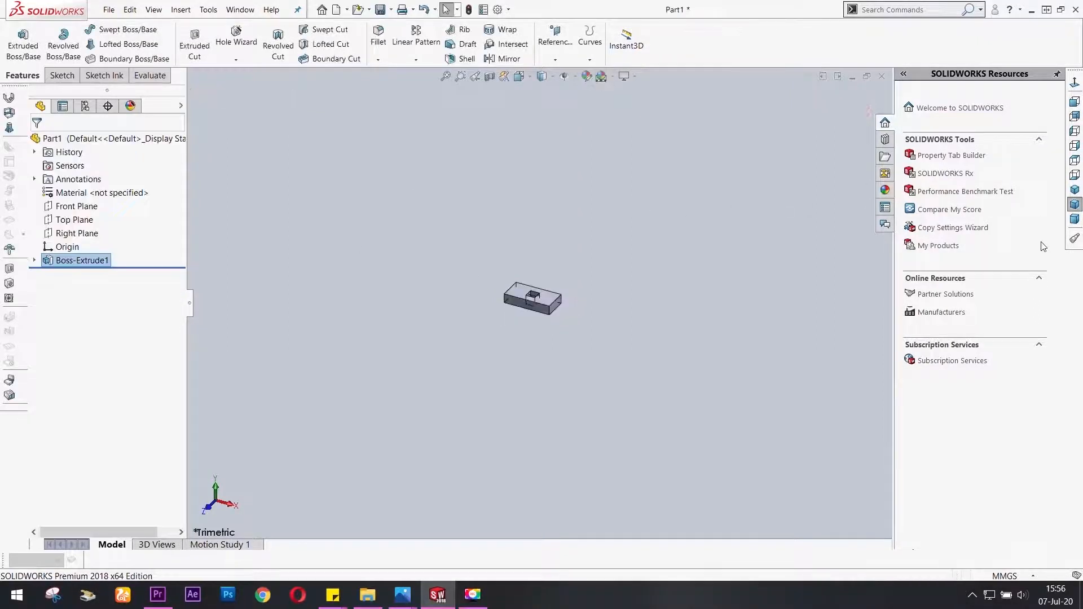
Start a new sketch on the top face of the extruded block.
{"action": "left_click", "coordinate": [1075, 190]}
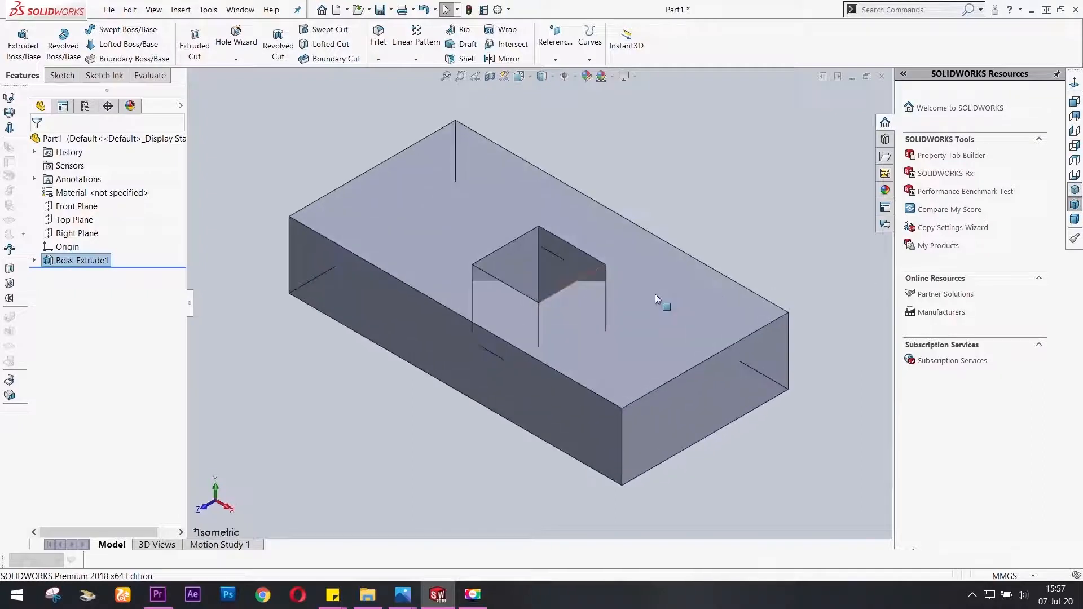
{"action": "left_click", "coordinate": [685, 275]}
{"action": "left_click", "coordinate": [706, 297]}
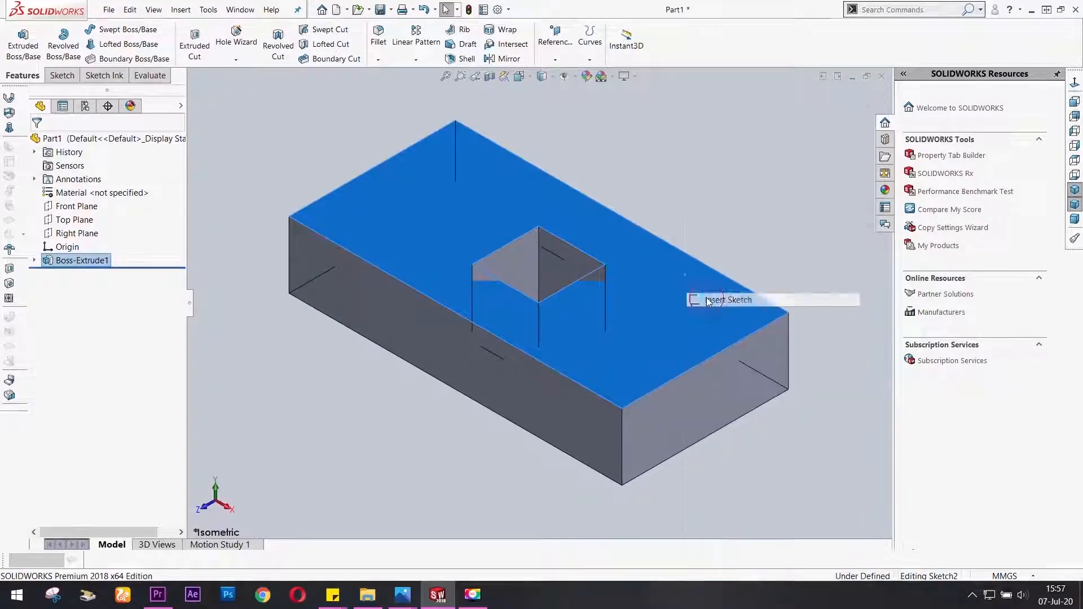
{"action": "left_click", "coordinate": [1074, 82]}
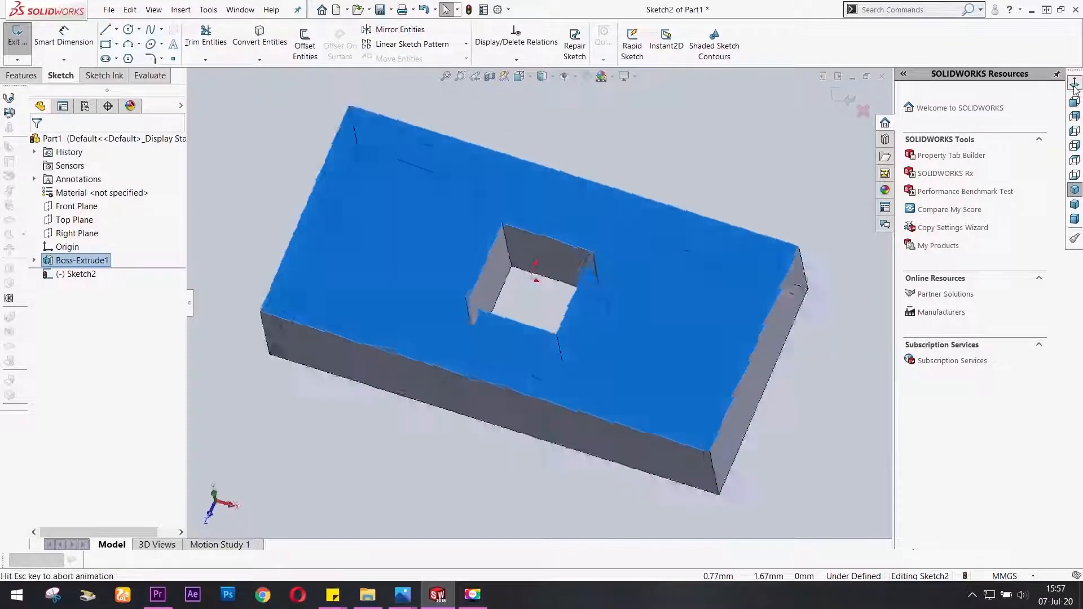
Sketch two corner rectangles spanning the block's full depth, about 0.56 mm wide at the left end and about 0.68 mm at the right.
{"action": "left_click", "coordinate": [105, 44]}
{"action": "left_click", "coordinate": [290, 179]}
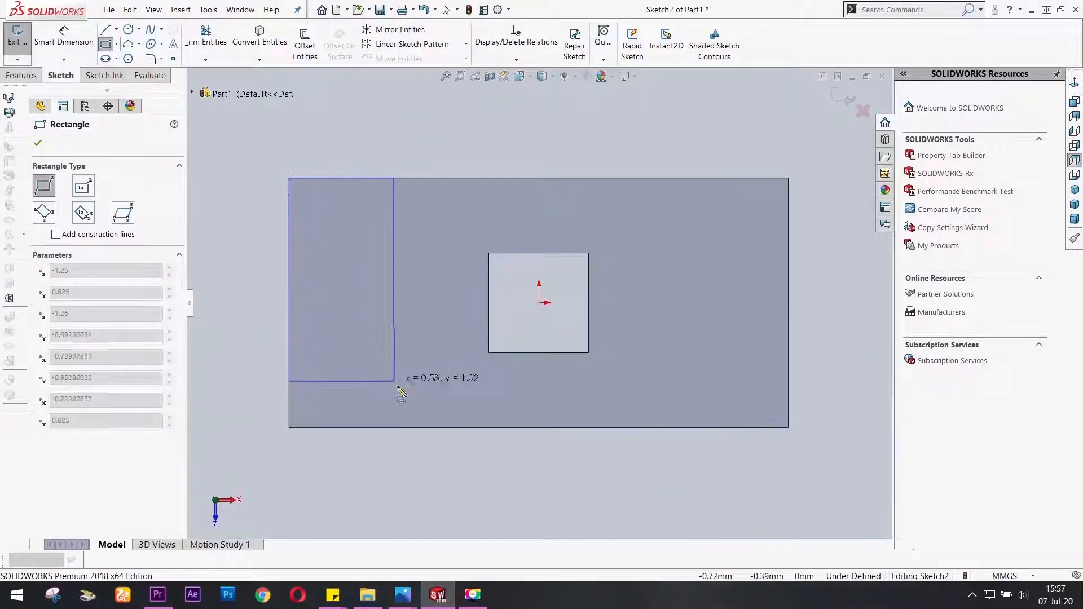
{"action": "left_click", "coordinate": [402, 431]}
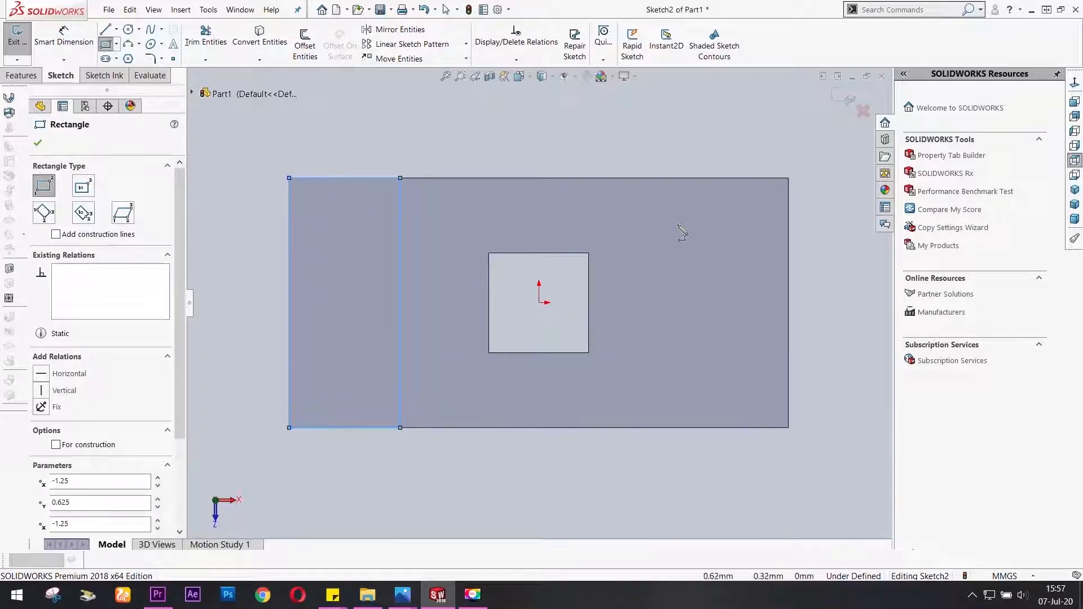
{"action": "left_click", "coordinate": [788, 179]}
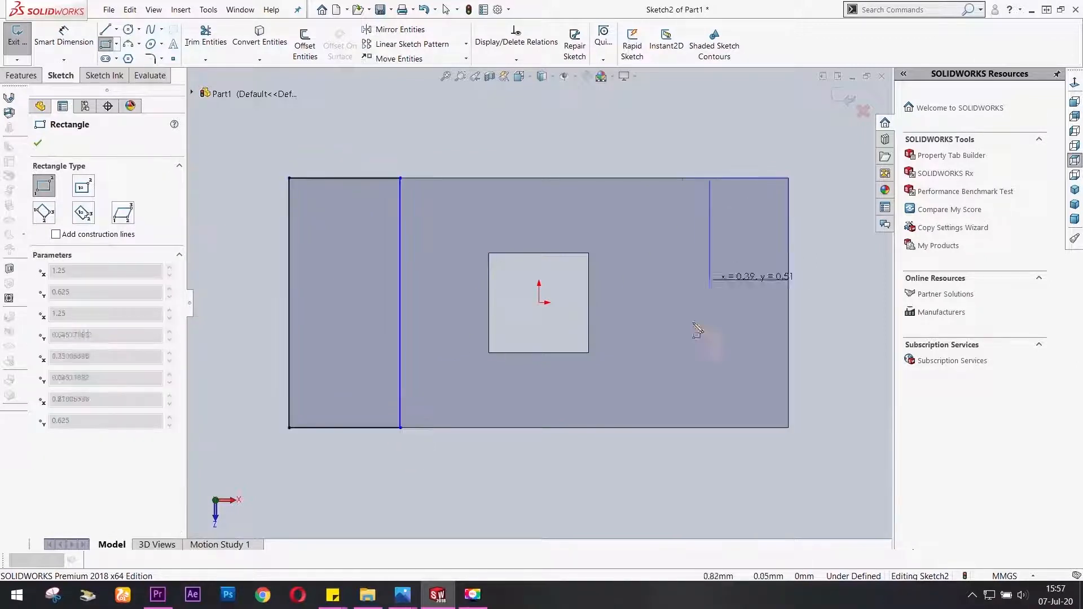
{"action": "left_click", "coordinate": [652, 428]}
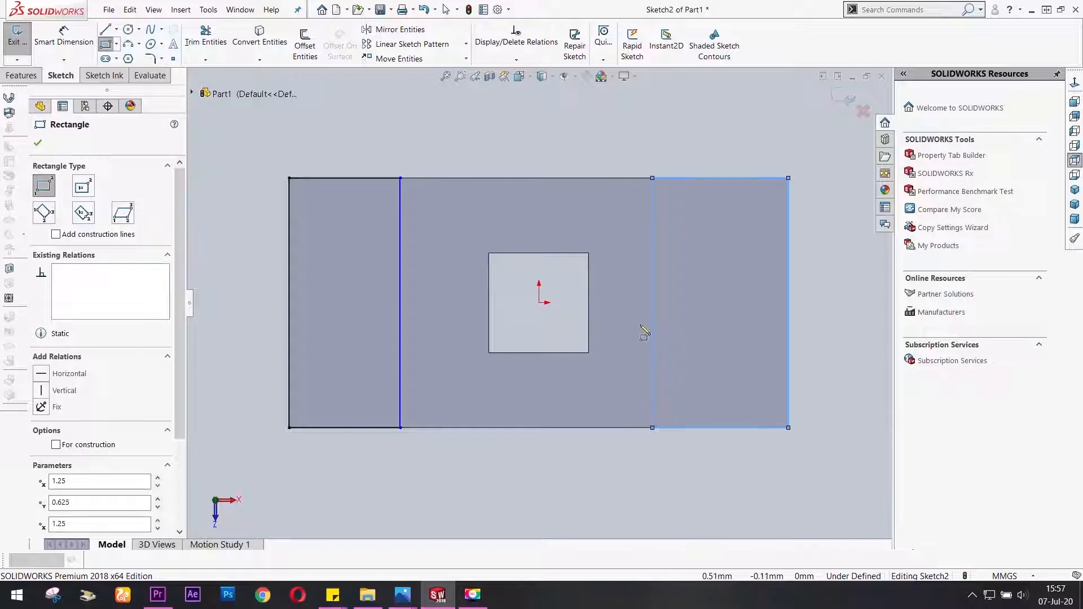
{"action": "key", "text": "Escape"}
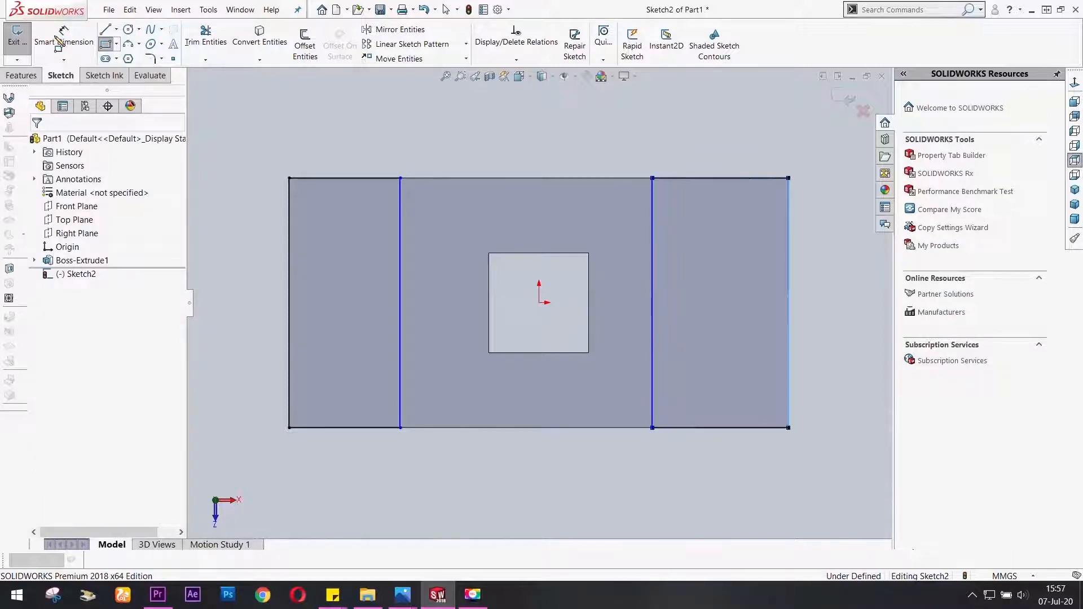
Dimension the left end rectangle's top edge and set its width to 0.5 mm.
{"action": "left_click", "coordinate": [62, 35]}
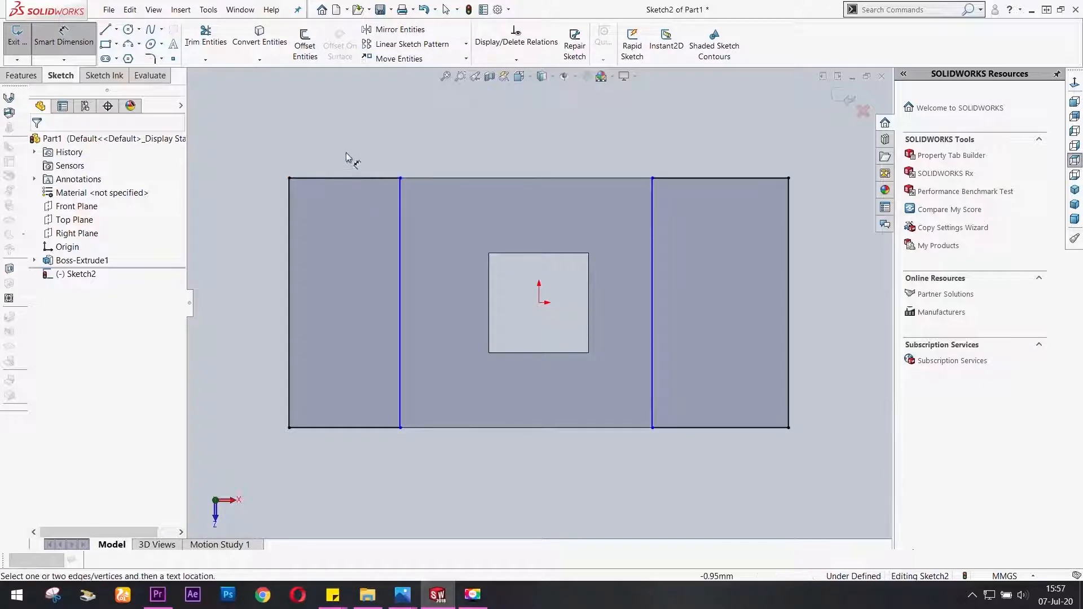
{"action": "left_click", "coordinate": [338, 178]}
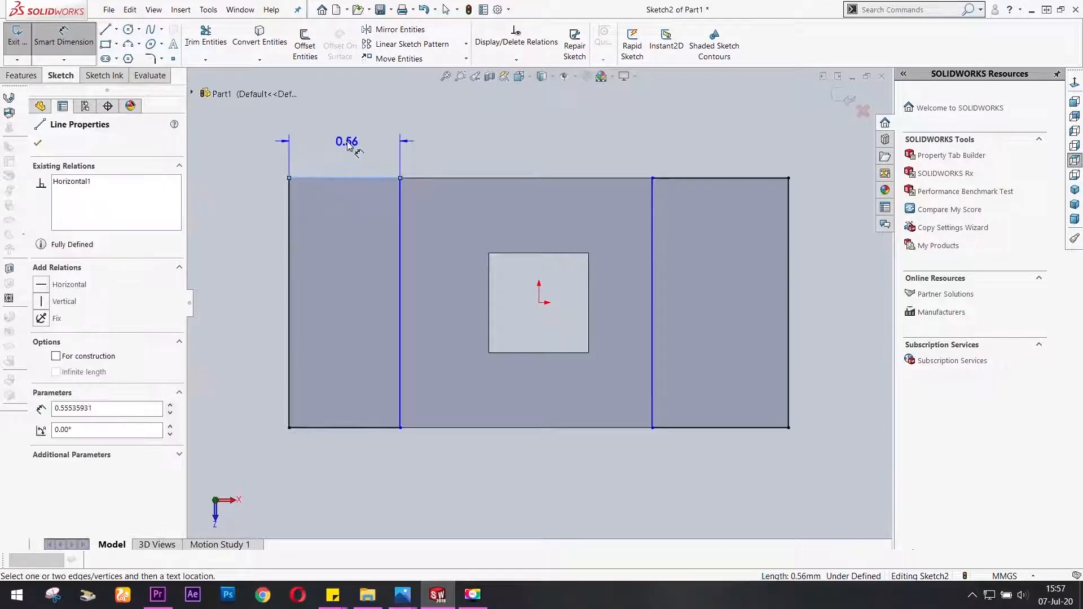
{"action": "left_click", "coordinate": [348, 144]}
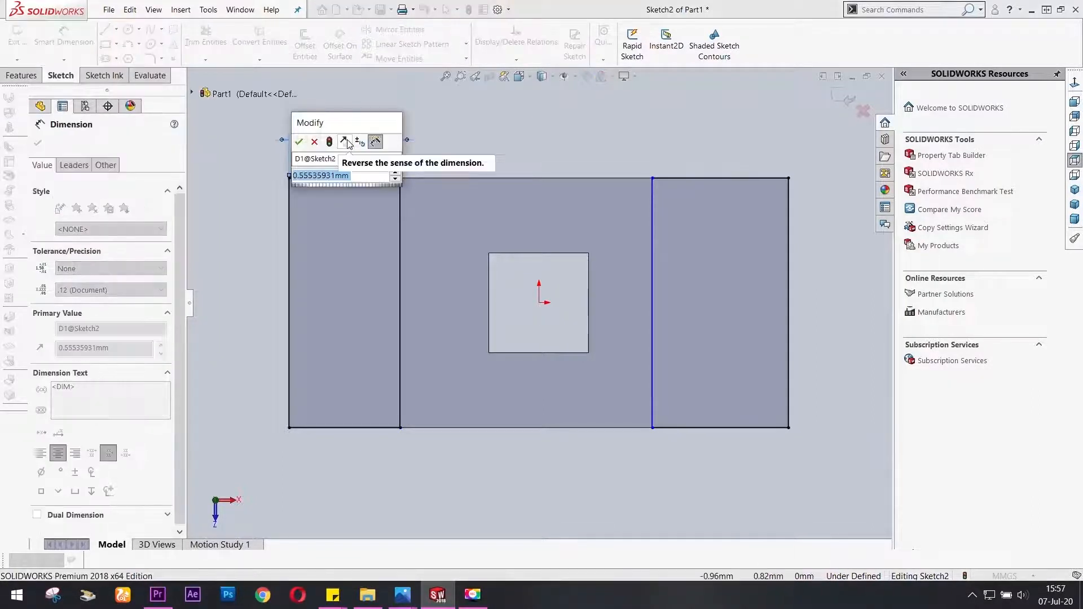
{"action": "type", "text": "0.5"}
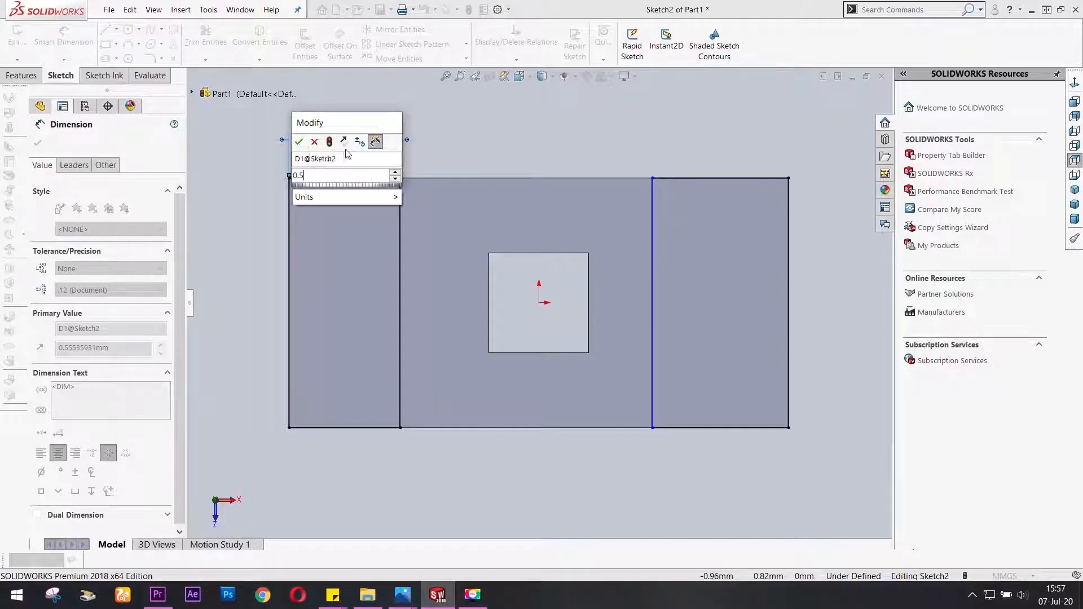
{"action": "left_click", "coordinate": [299, 142]}
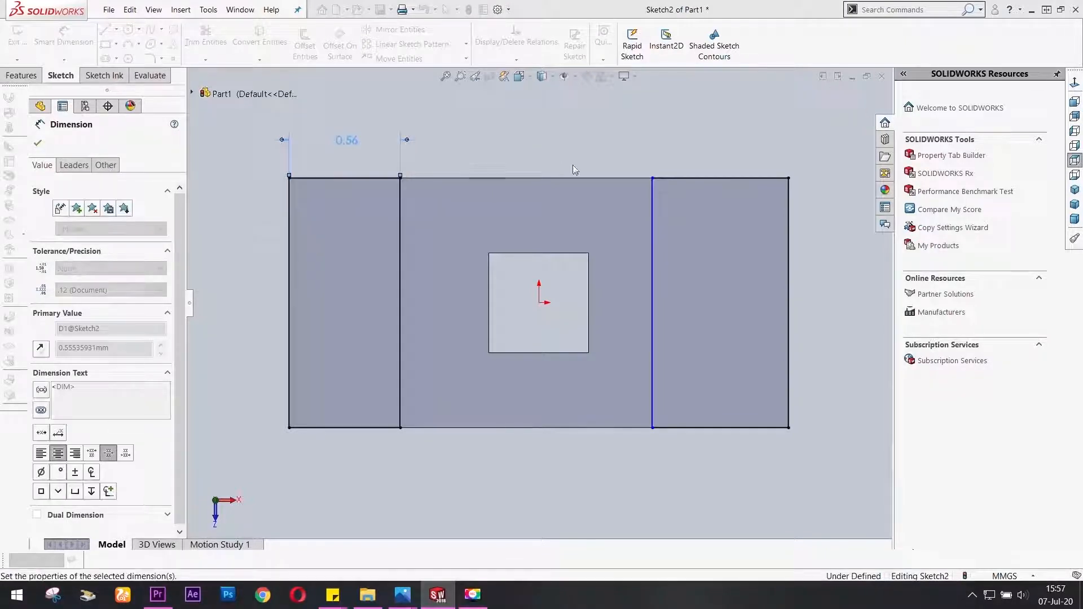
Dimension the right end rectangle's top edge and set its width to 0.5 mm.
{"action": "left_click", "coordinate": [715, 170]}
{"action": "left_click", "coordinate": [719, 141]}
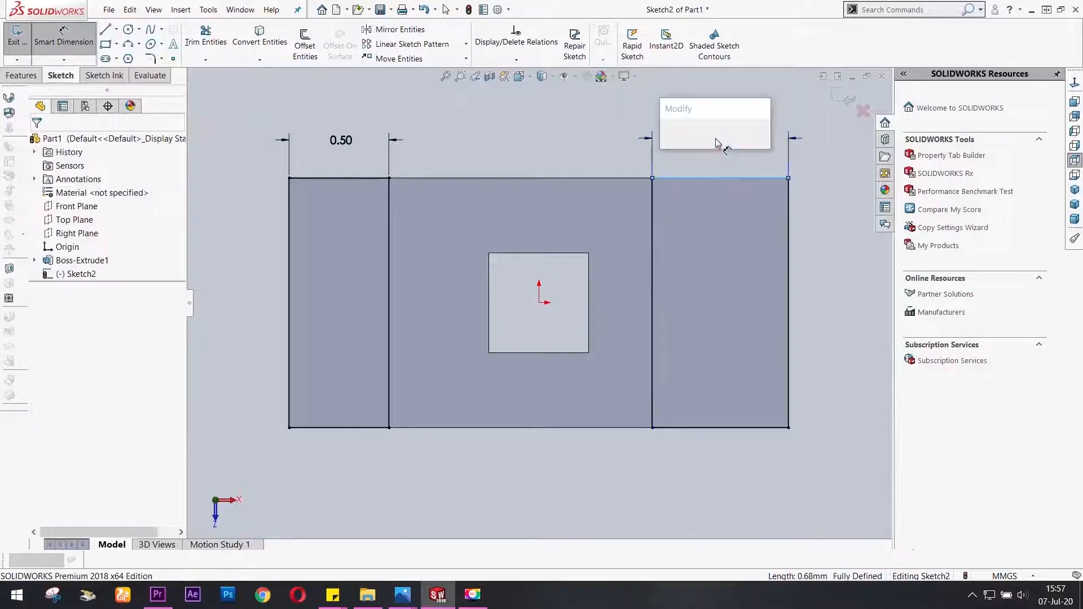
{"action": "type", "text": "0.5"}
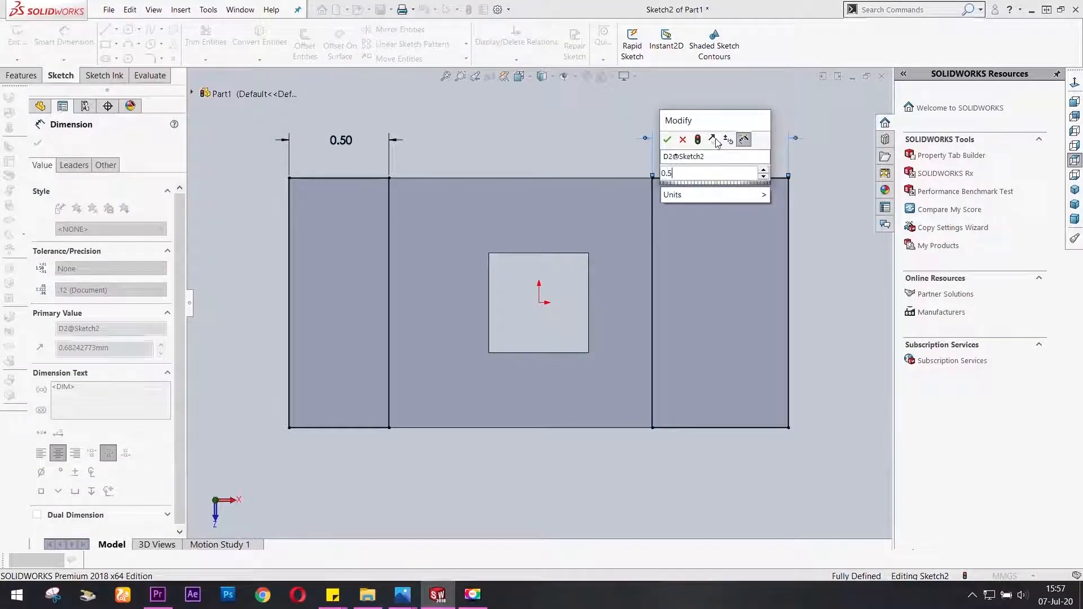
{"action": "left_click", "coordinate": [666, 139]}
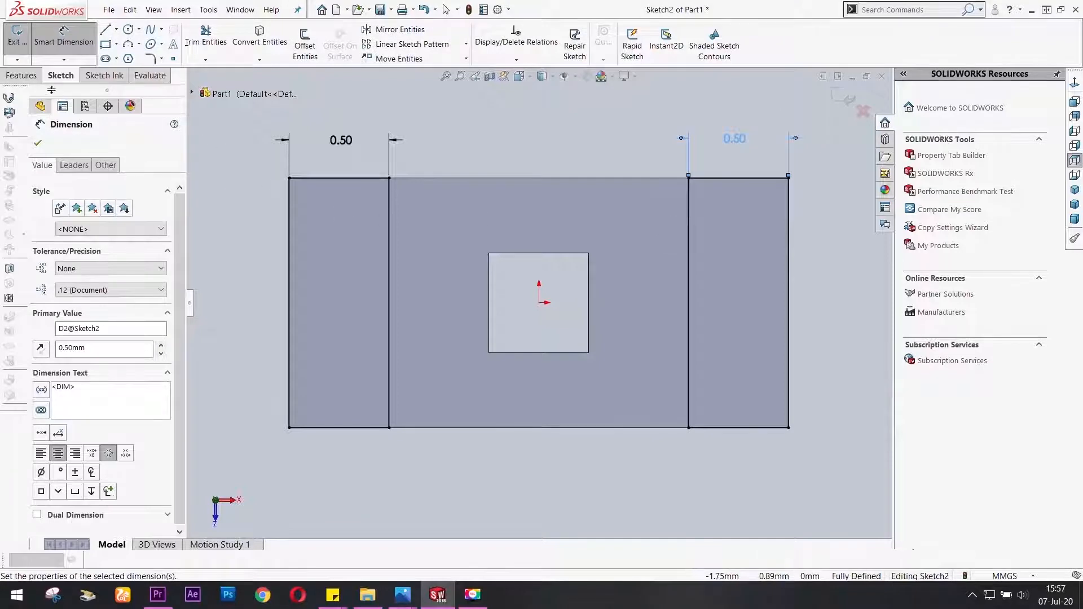
Extrude both end rectangles upward as a blind boss 1 mm deep, merged with the block.
{"action": "left_click", "coordinate": [22, 76]}
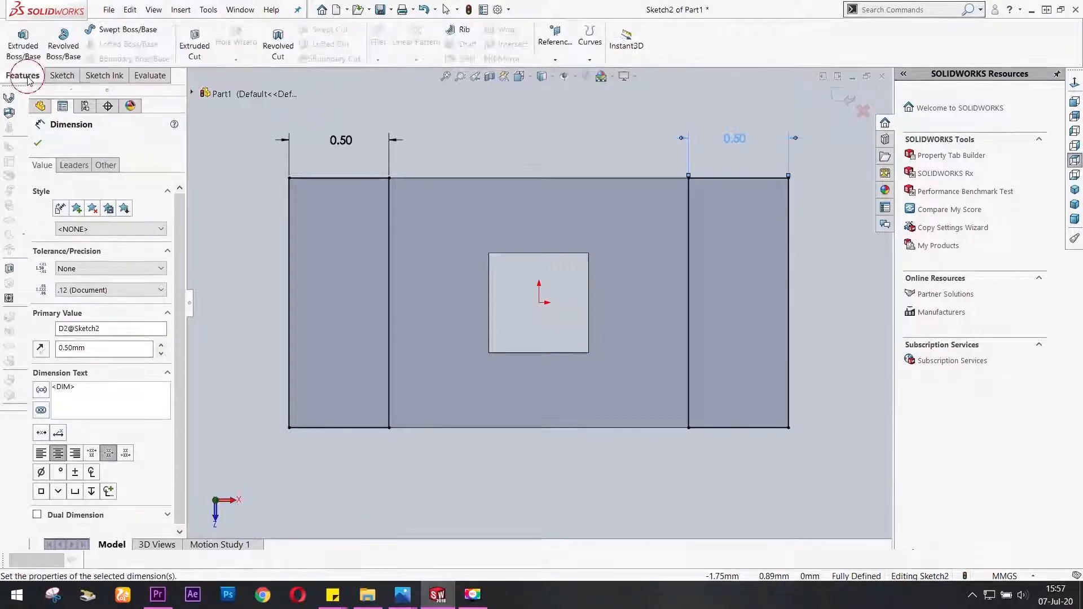
{"action": "left_click", "coordinate": [22, 39]}
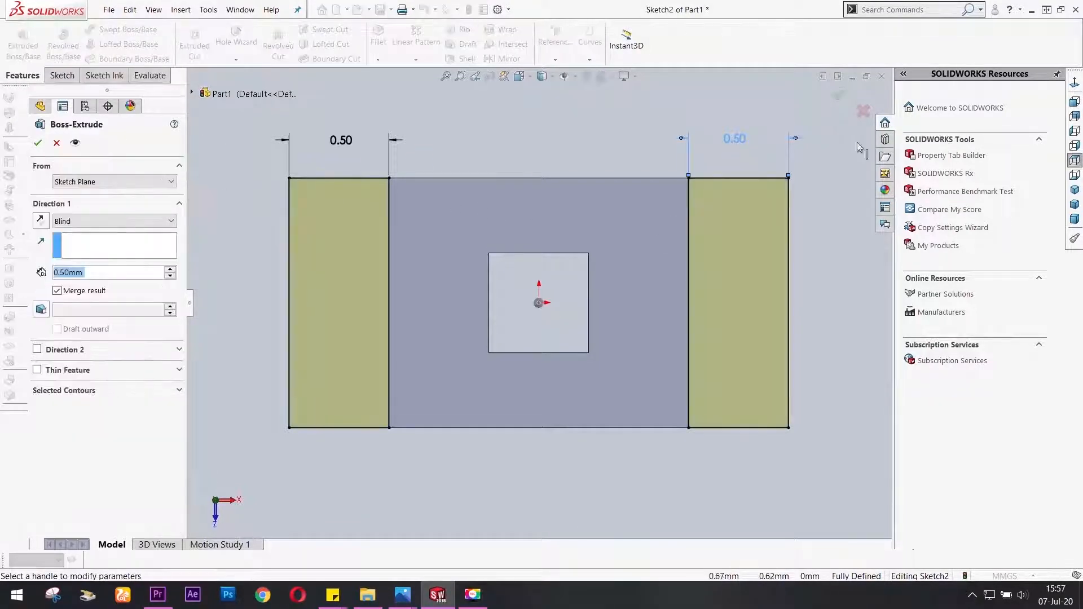
{"action": "left_click", "coordinate": [1077, 192]}
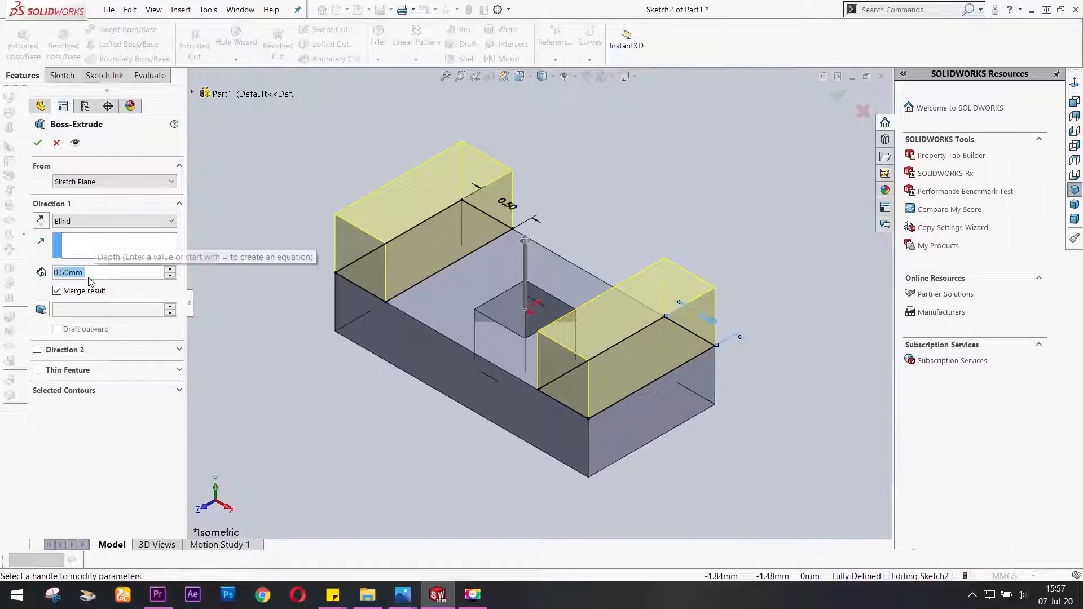
{"action": "type", "text": "1"}
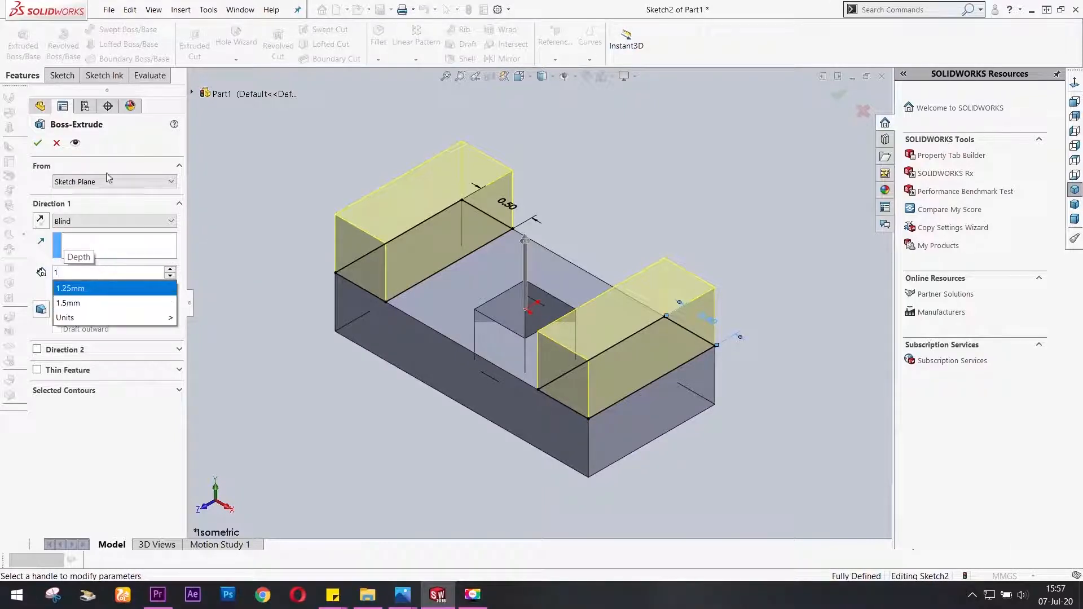
{"action": "left_click", "coordinate": [110, 157]}
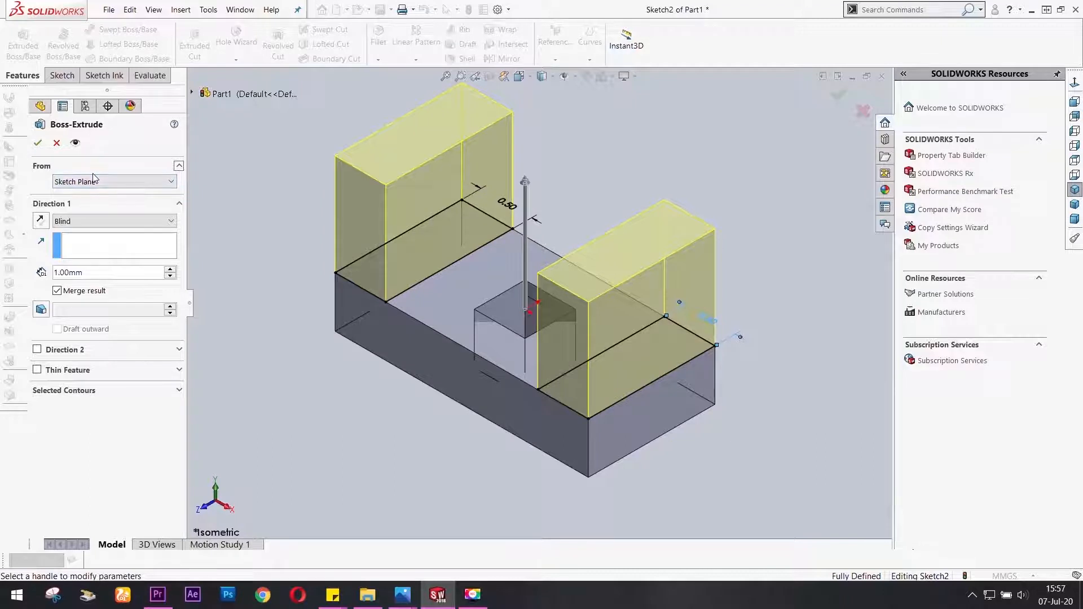
{"action": "left_click", "coordinate": [39, 144]}
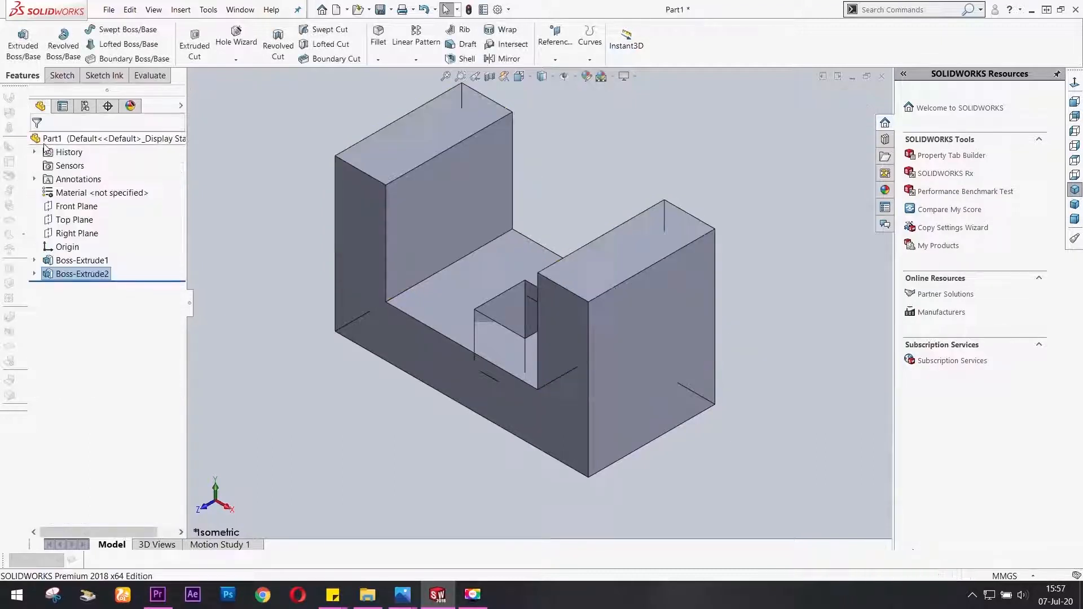
Sketch a circle with a 1 mm radius on the right end face, centred on the face's upper front corner.
{"action": "left_click", "coordinate": [641, 320]}
{"action": "right_click", "coordinate": [641, 321]}
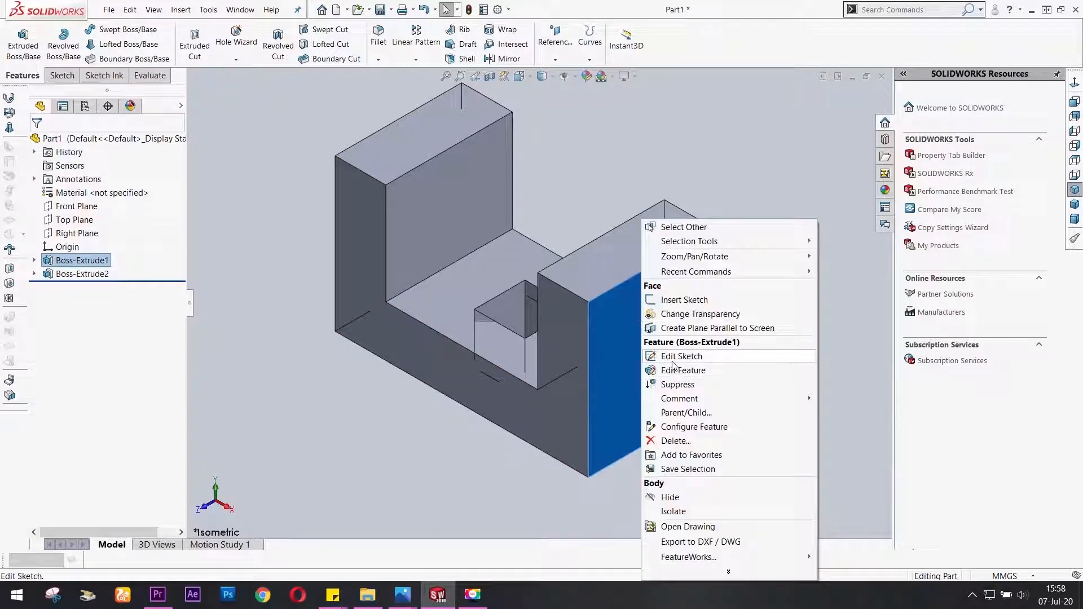
{"action": "left_click", "coordinate": [684, 300]}
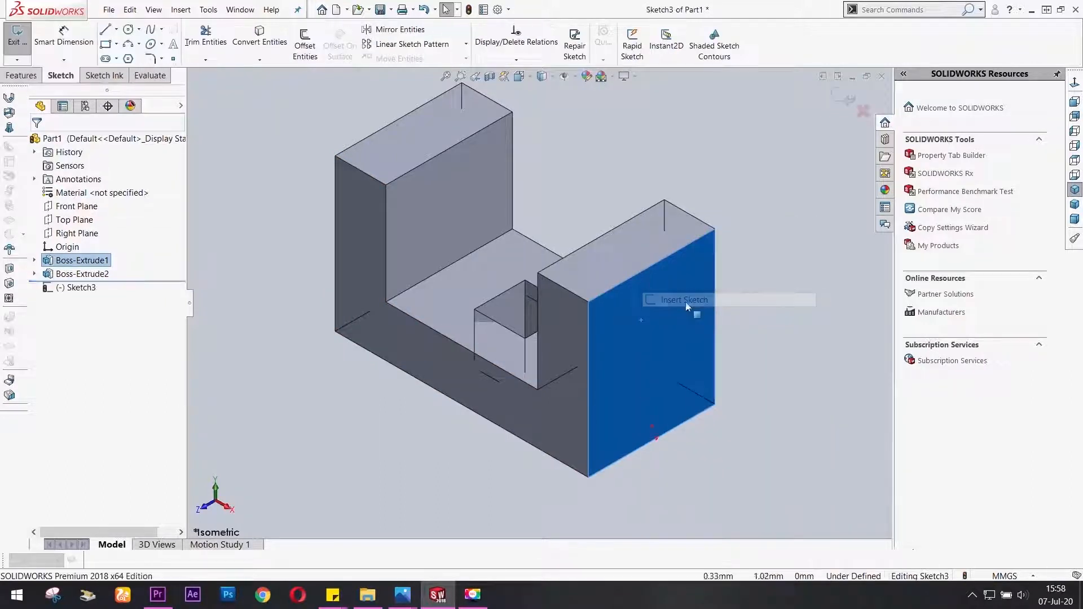
{"action": "left_click", "coordinate": [1070, 83]}
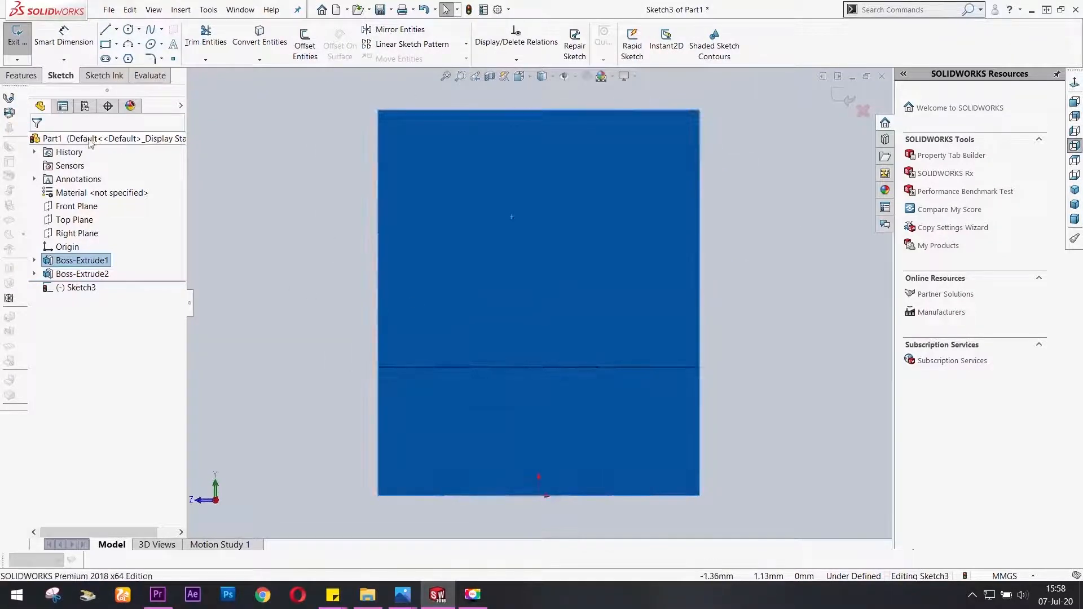
{"action": "left_click", "coordinate": [131, 31]}
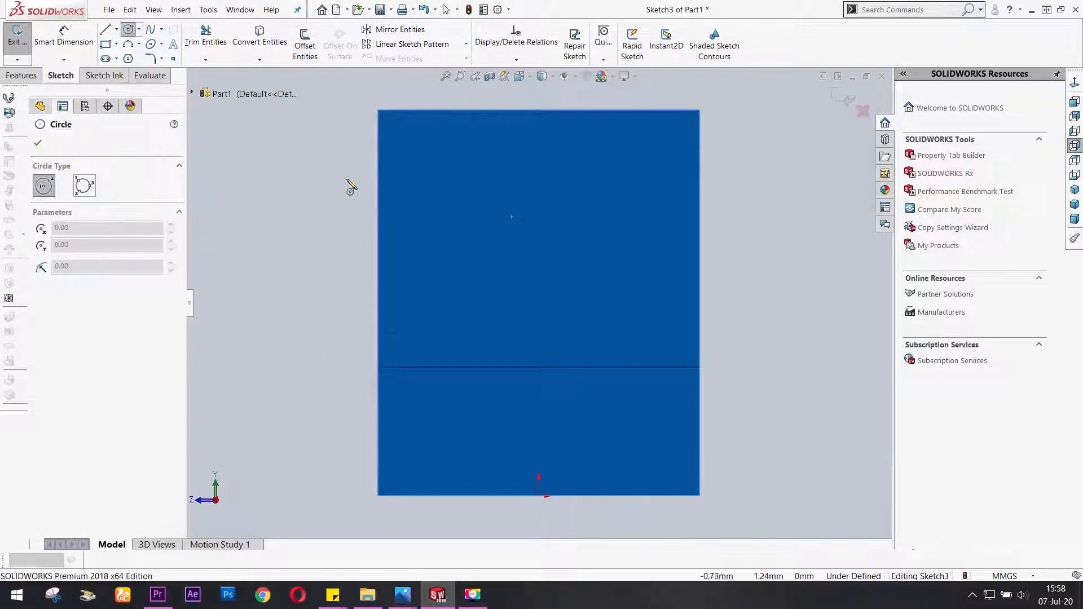
{"action": "key", "text": "f"}
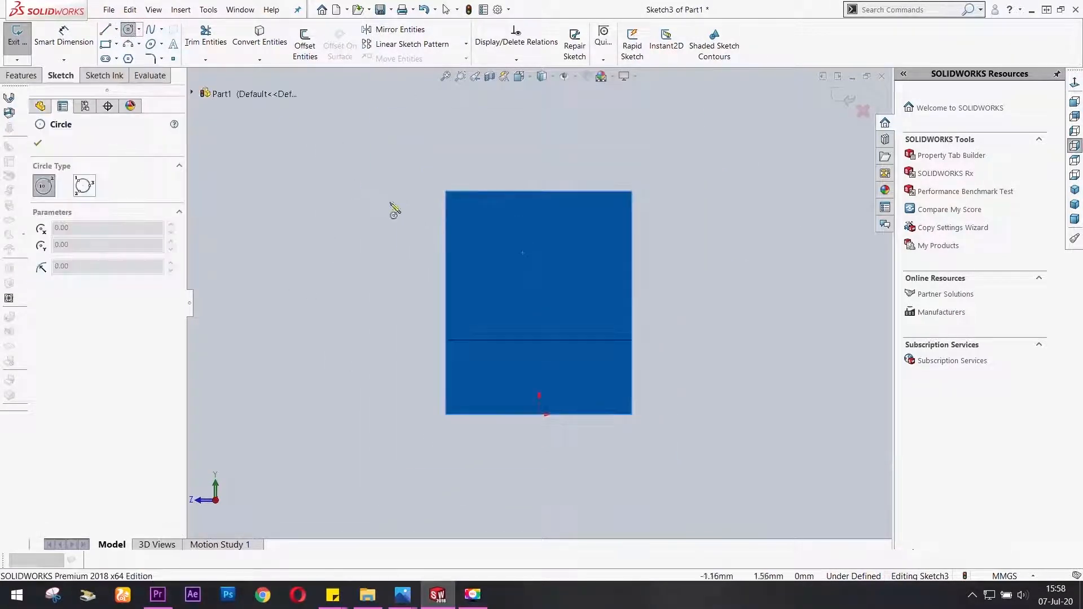
{"action": "left_click", "coordinate": [446, 193]}
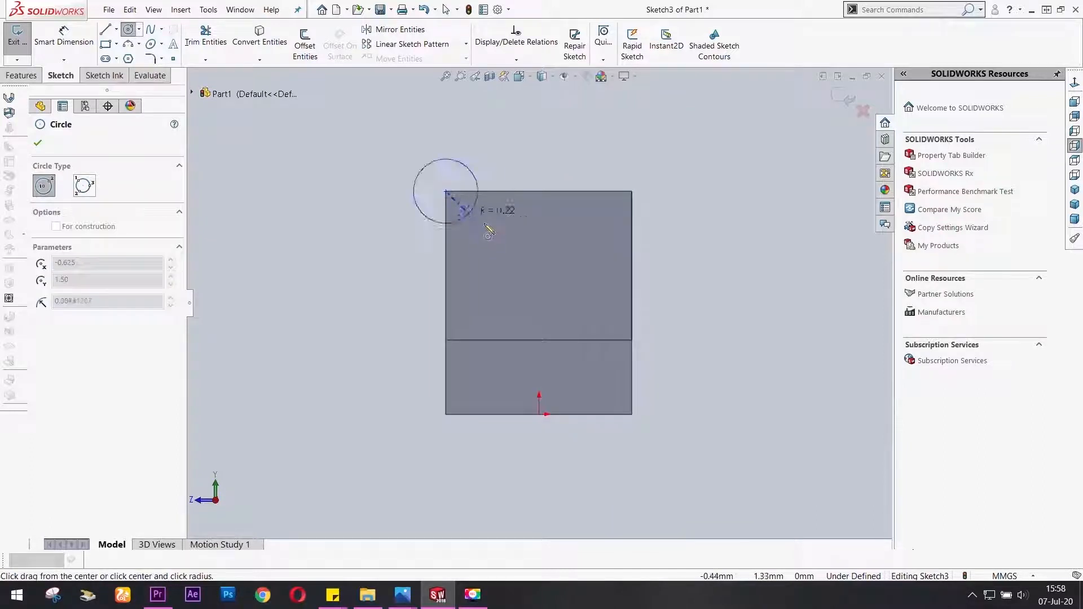
{"action": "left_click", "coordinate": [544, 284]}
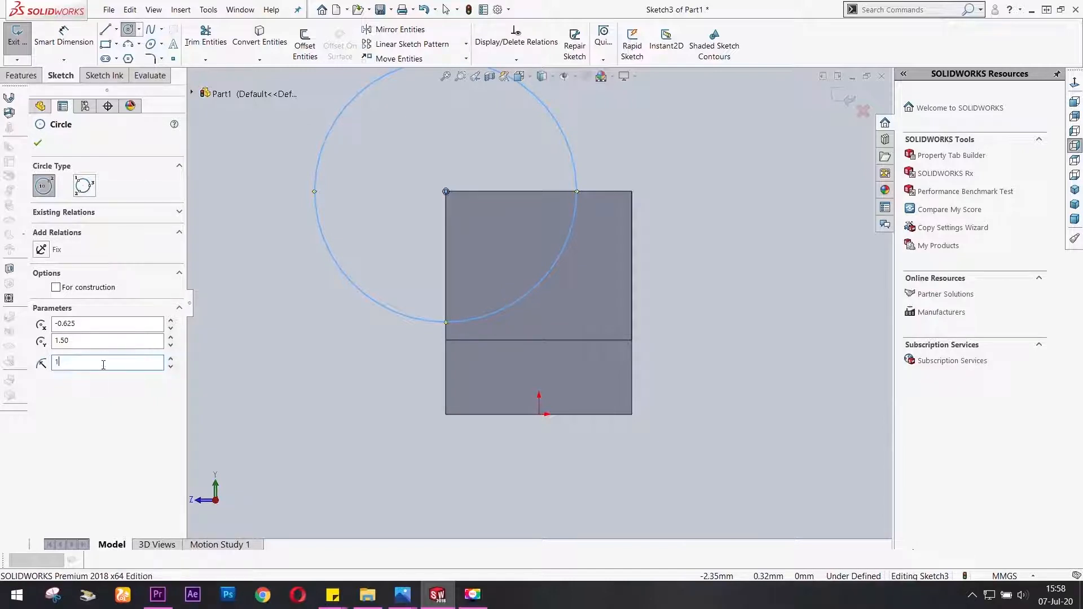
{"action": "key", "text": "Return"}
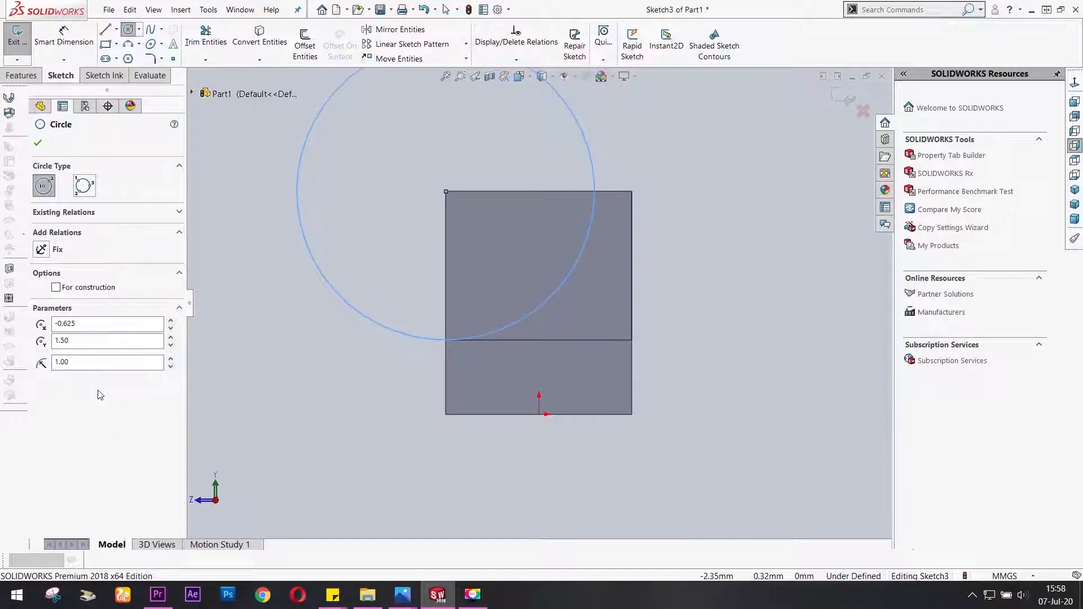
{"action": "left_click", "coordinate": [37, 143]}
Cut the circle sketch through all of the part with Extruded Cut so both uprights get a concave front.
{"action": "scroll", "coordinate": [374, 255], "scroll_direction": "up", "scroll_amount": 3}
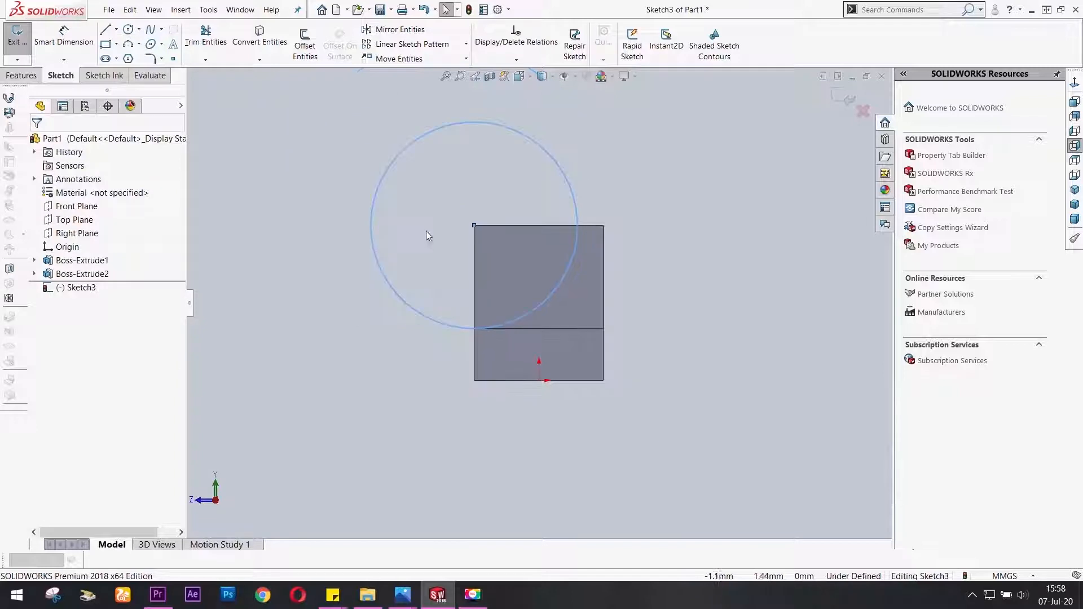
{"action": "scroll", "coordinate": [434, 226], "scroll_direction": "down", "scroll_amount": 2}
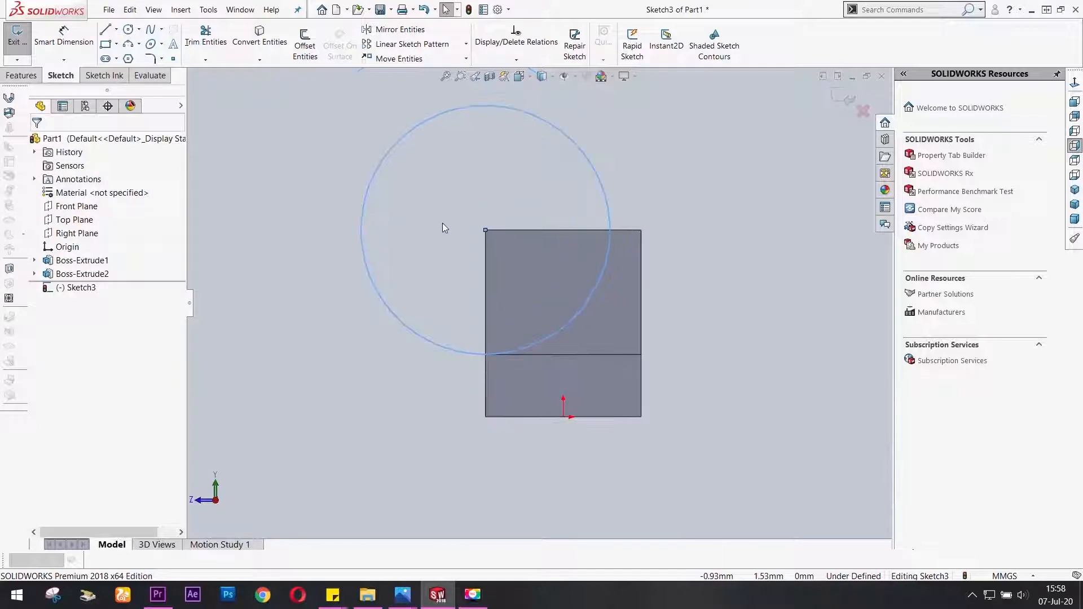
{"action": "left_click", "coordinate": [1075, 191]}
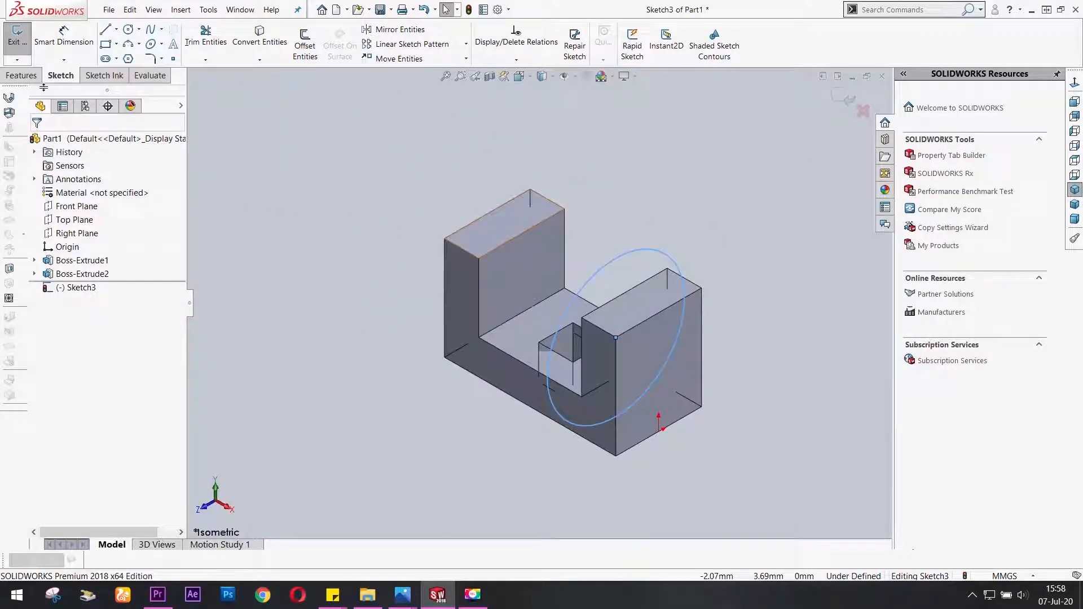
{"action": "left_click", "coordinate": [22, 76]}
{"action": "left_click", "coordinate": [195, 44]}
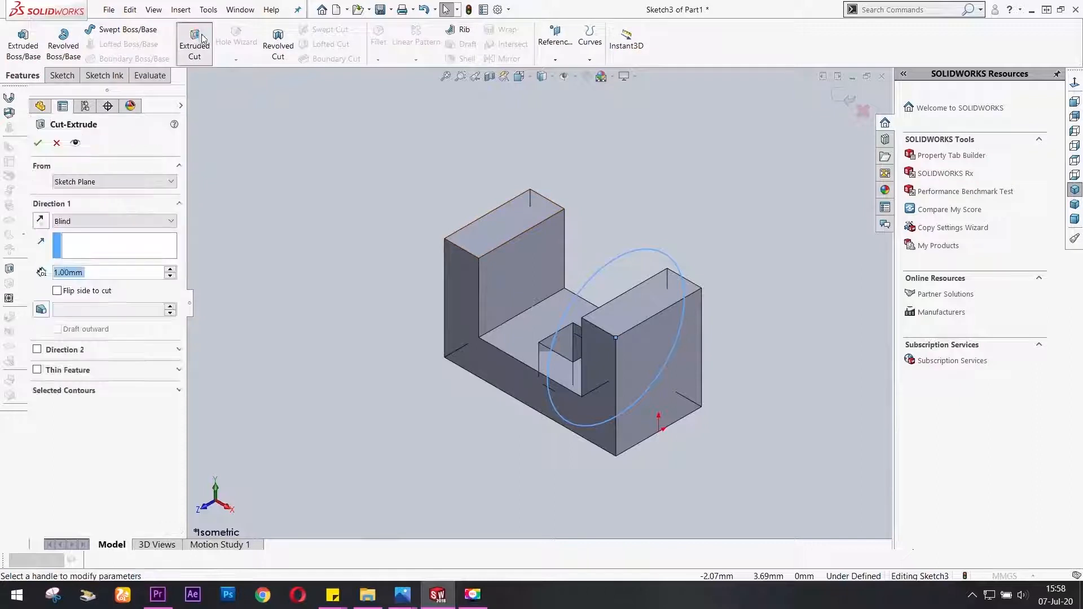
{"action": "left_click", "coordinate": [94, 221]}
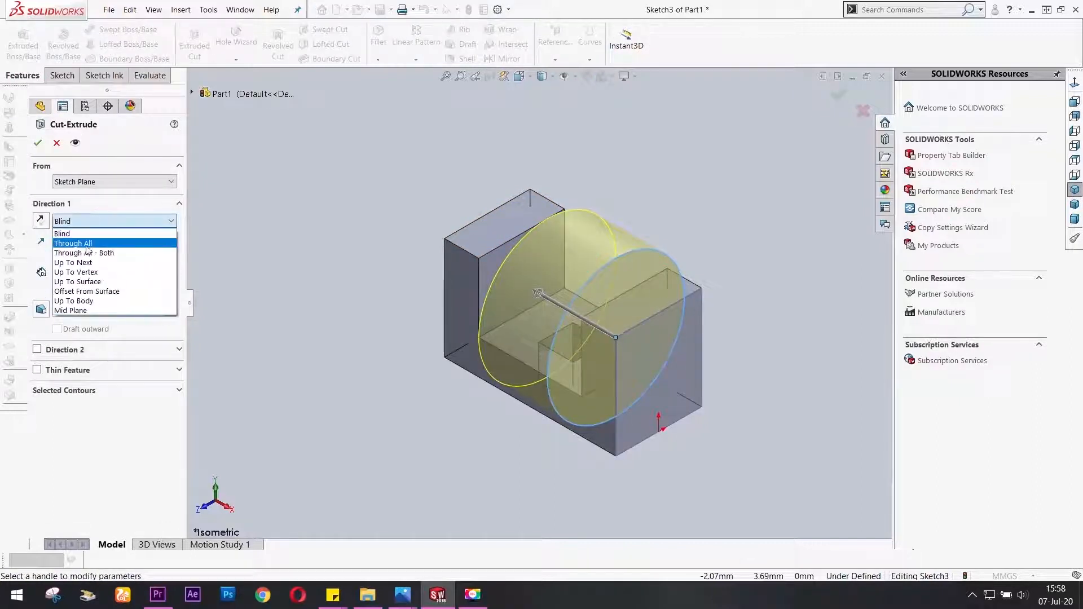
{"action": "left_click", "coordinate": [85, 246]}
{"action": "left_click", "coordinate": [38, 143]}
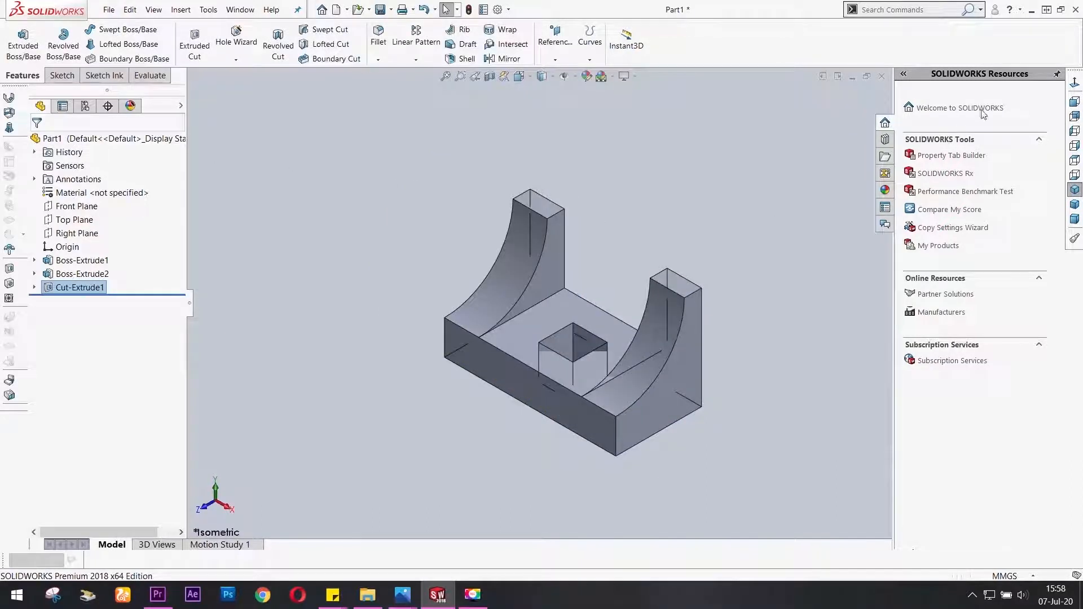
Create a drawing from the part, saving the part as Part3 in the Documents folder.
{"action": "left_click", "coordinate": [1075, 191]}
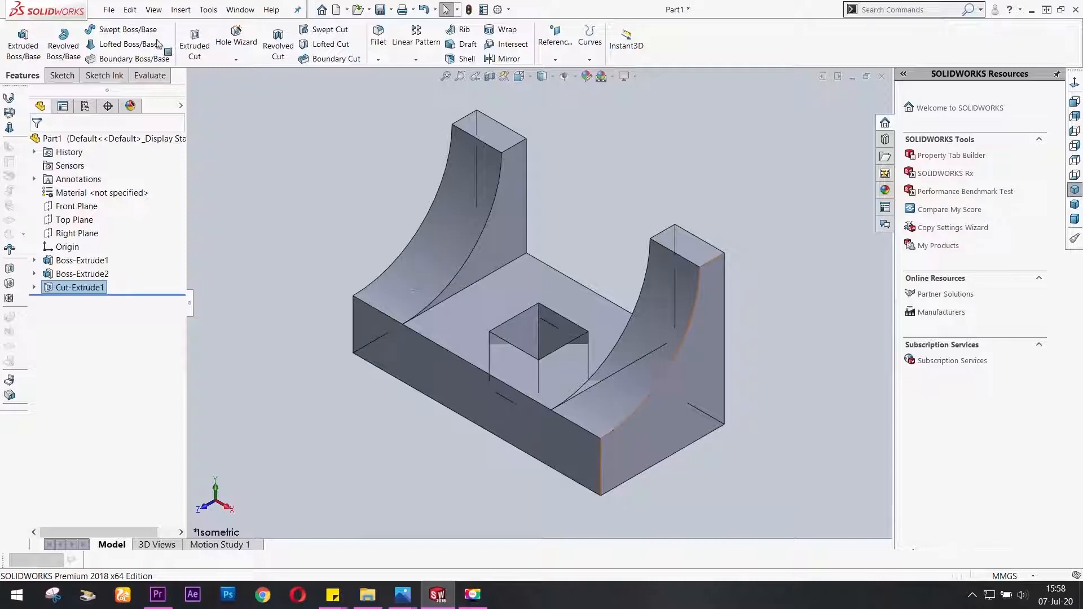
{"action": "left_click", "coordinate": [107, 10]}
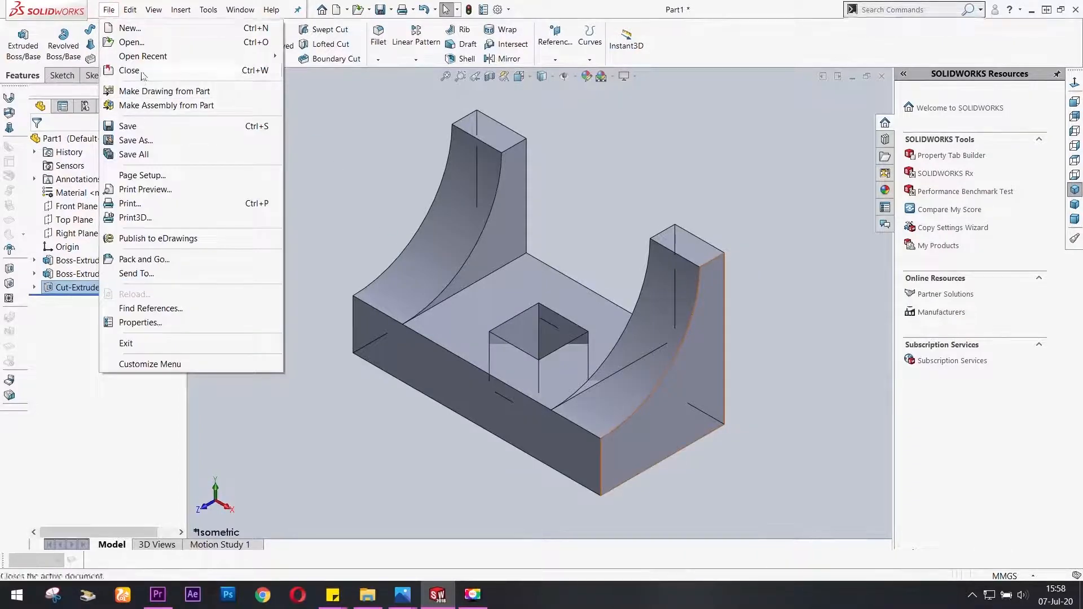
{"action": "left_click", "coordinate": [145, 92]}
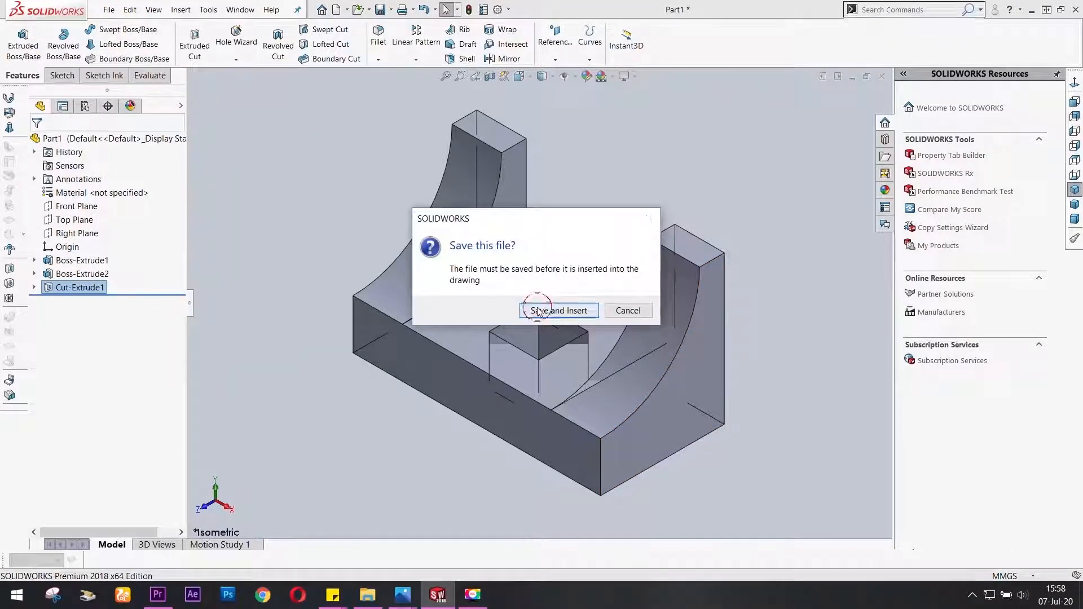
{"action": "left_click", "coordinate": [559, 310]}
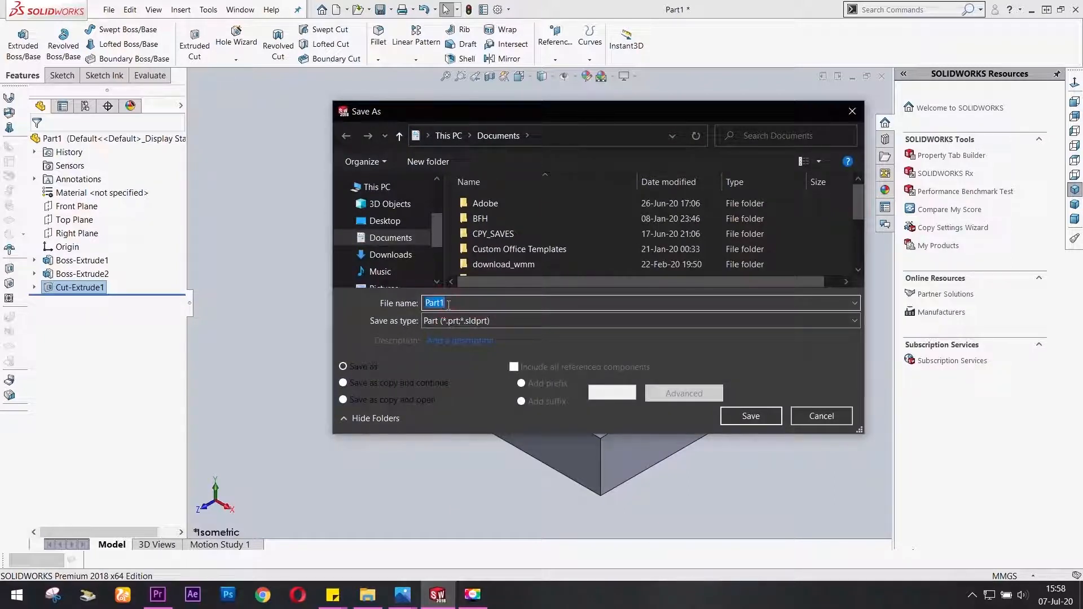
{"action": "type", "text": "P"}
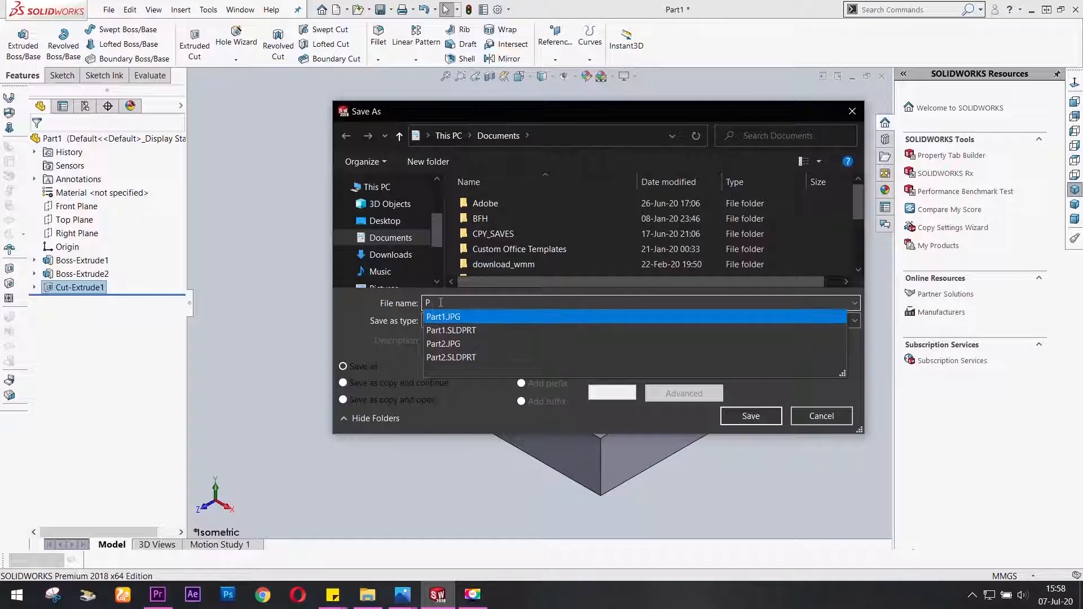
{"action": "type", "text": "art"}
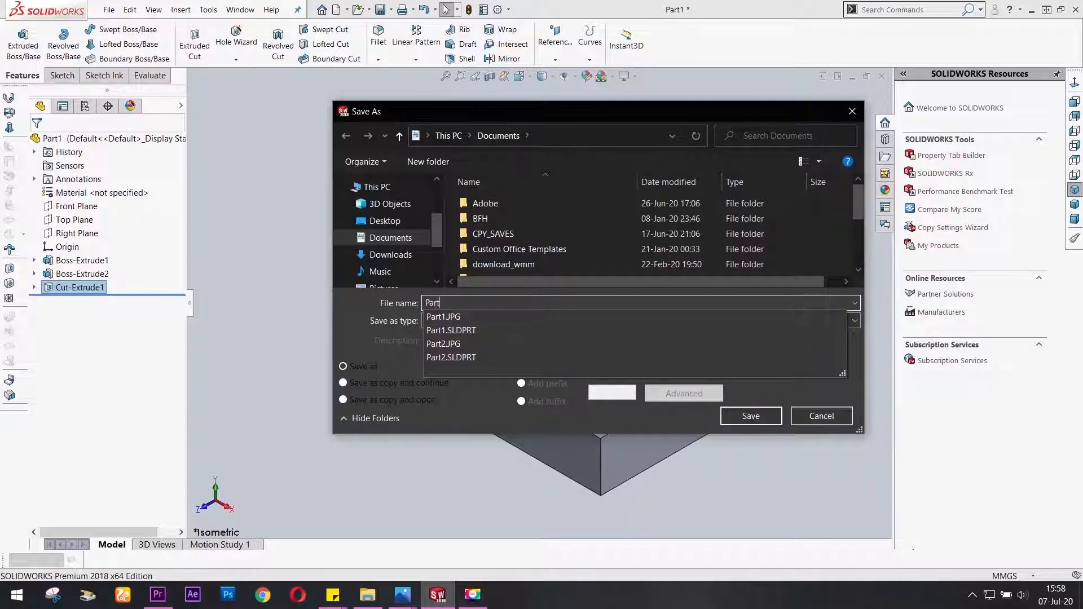
{"action": "type", "text": "3"}
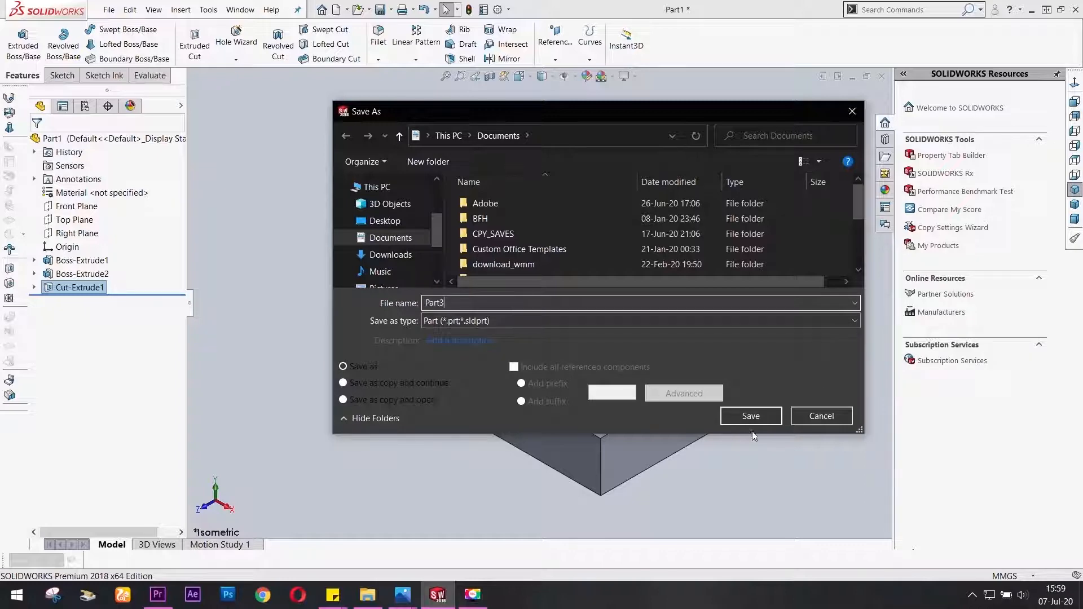
{"action": "left_click", "coordinate": [753, 416]}
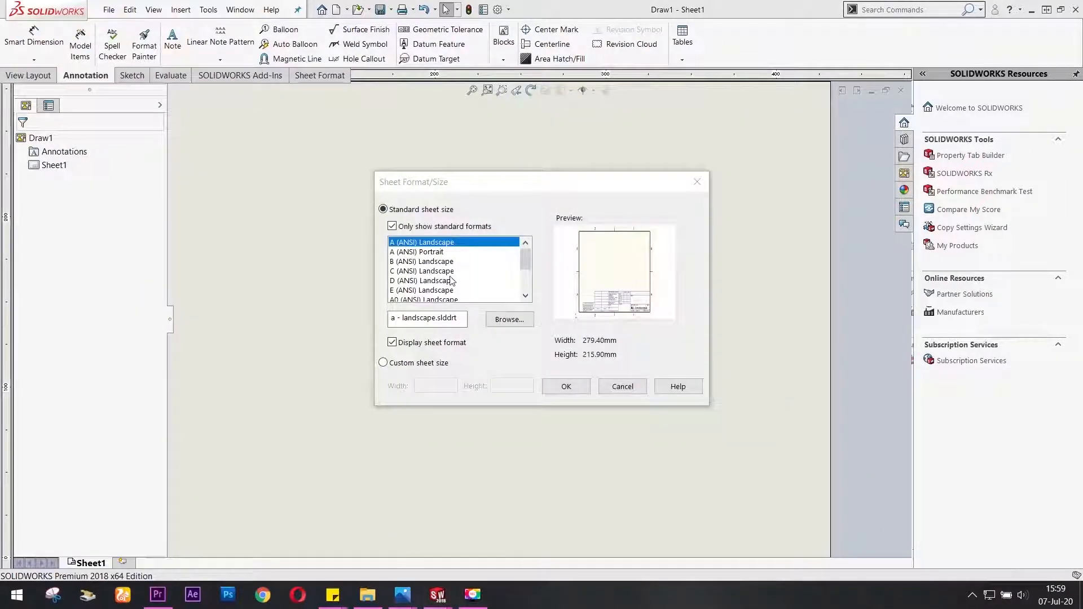
Set the drawing sheet to the standard A4 (ANSI) Landscape format.
{"action": "scroll", "coordinate": [451, 280], "scroll_direction": "down", "scroll_amount": 2}
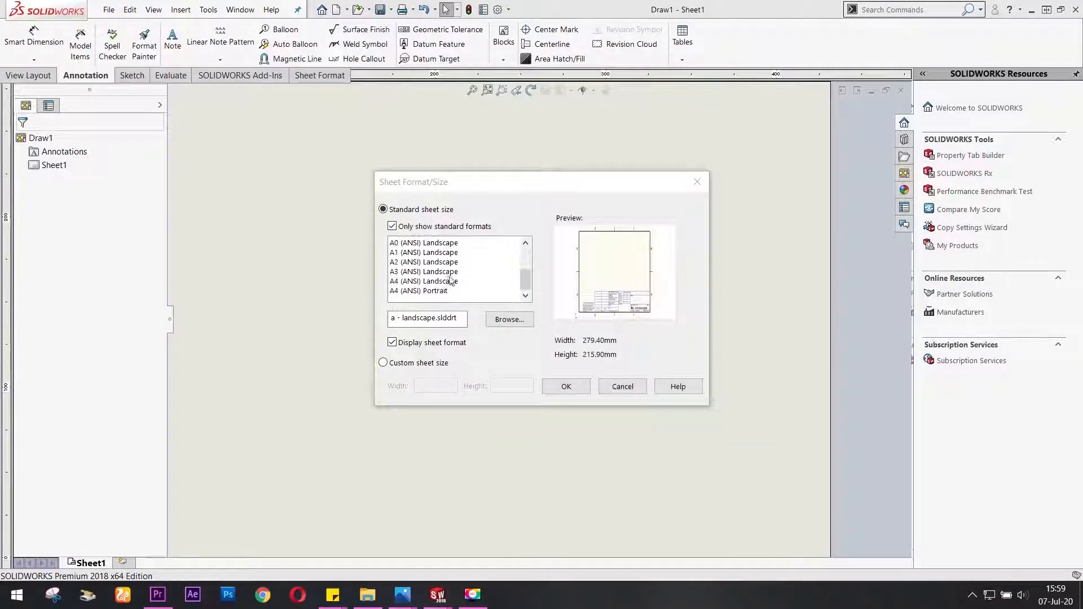
{"action": "left_click", "coordinate": [445, 280]}
{"action": "left_click", "coordinate": [565, 387]}
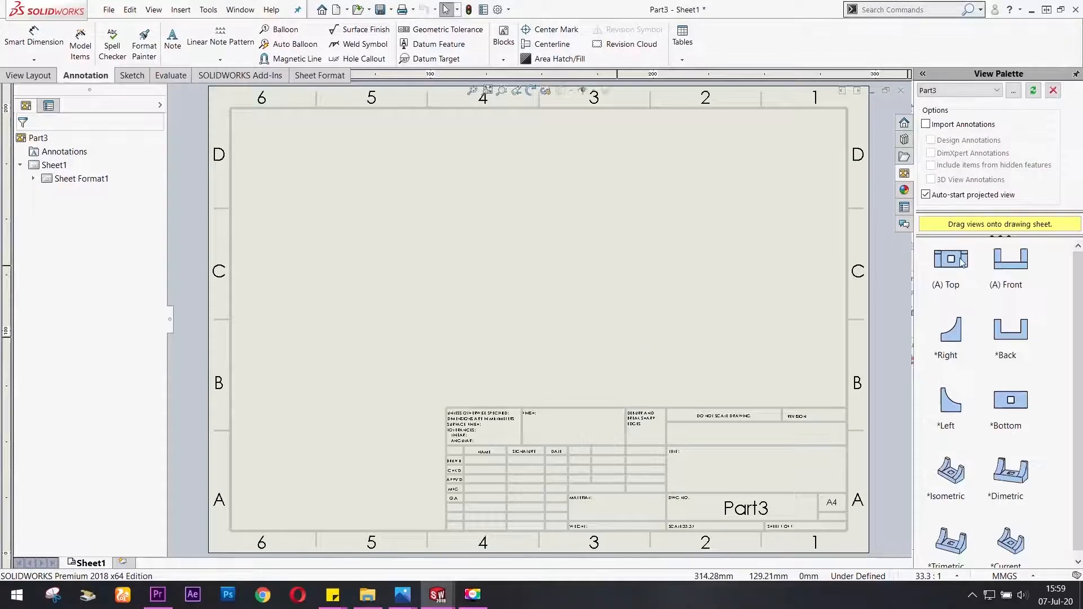
Place the Top view in the sheet's upper left area and project the front view directly below it.
{"action": "left_click_drag", "start_coordinate": [959, 260], "coordinate": [372, 212]}
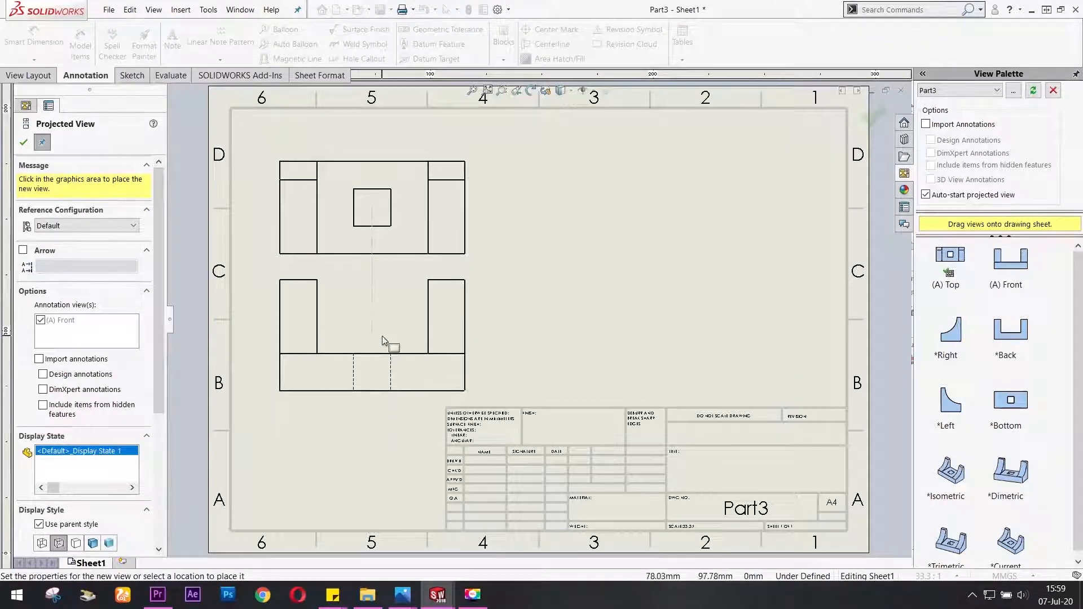
{"action": "left_click", "coordinate": [383, 341]}
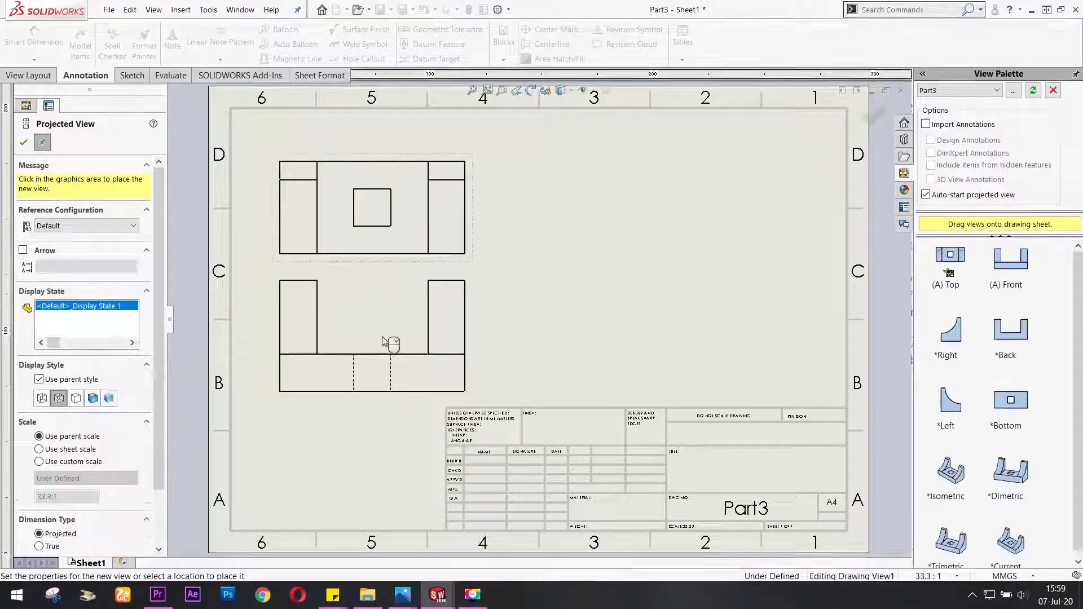
{"action": "key", "text": "Escape"}
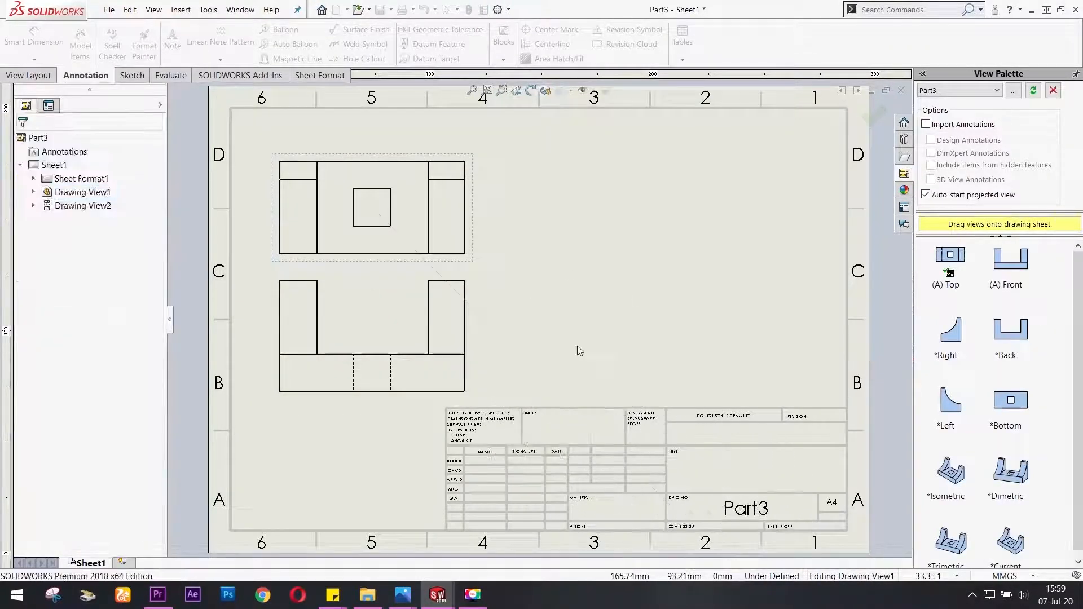
Place the Right view level with the front view near the sheet's right edge, and project an isometric view above and left of it.
{"action": "left_click_drag", "start_coordinate": [949, 339], "coordinate": [751, 337]}
{"action": "left_click_drag", "start_coordinate": [955, 479], "coordinate": [693, 279]}
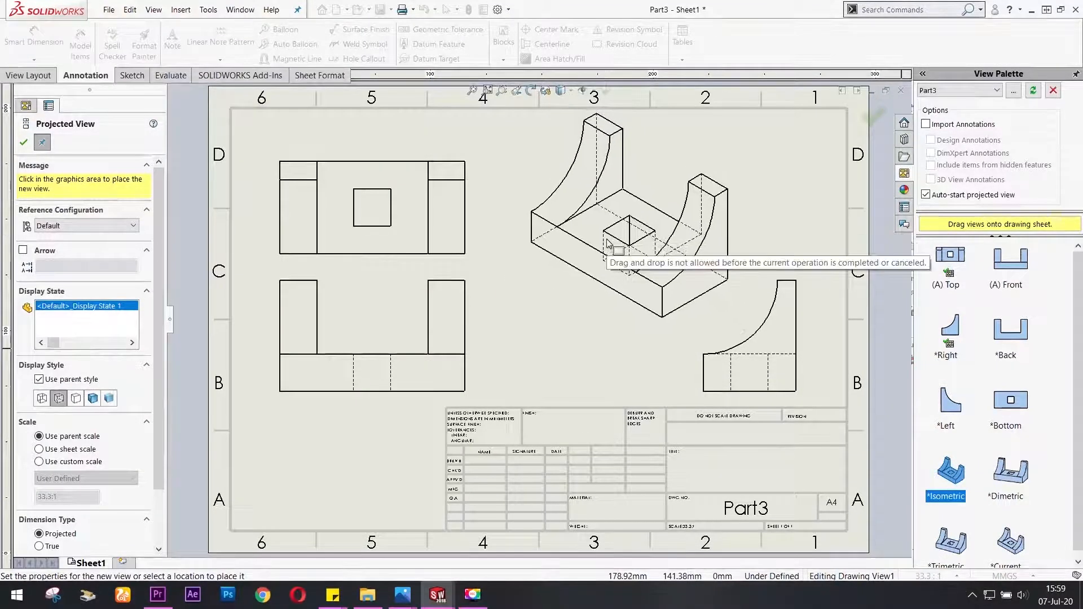
{"action": "left_click", "coordinate": [608, 244]}
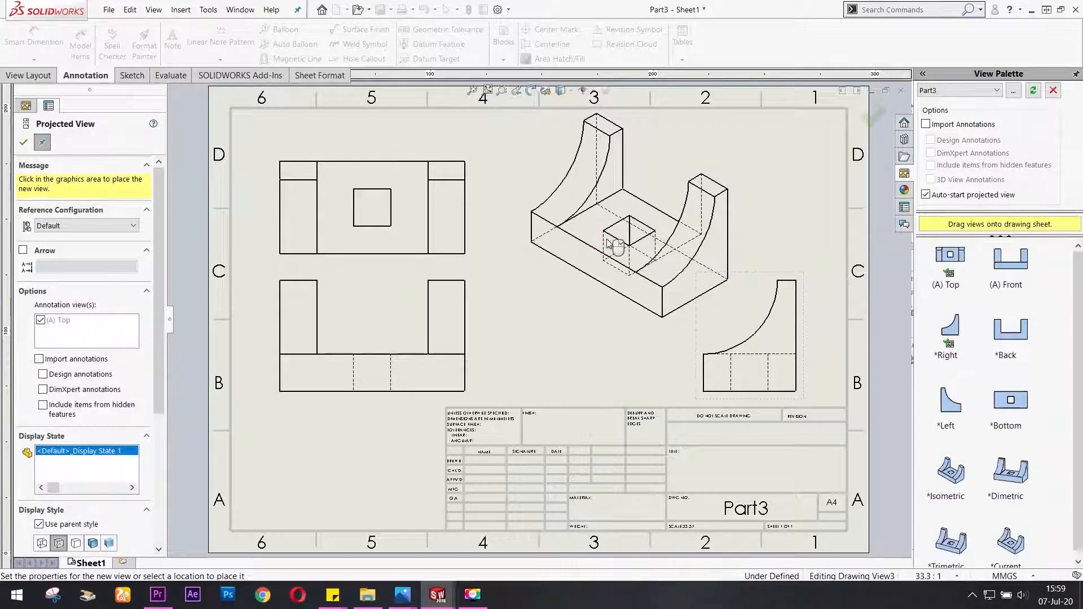
Set the isometric view's display style to Shaded With Edges in high quality.
{"action": "left_click", "coordinate": [94, 399]}
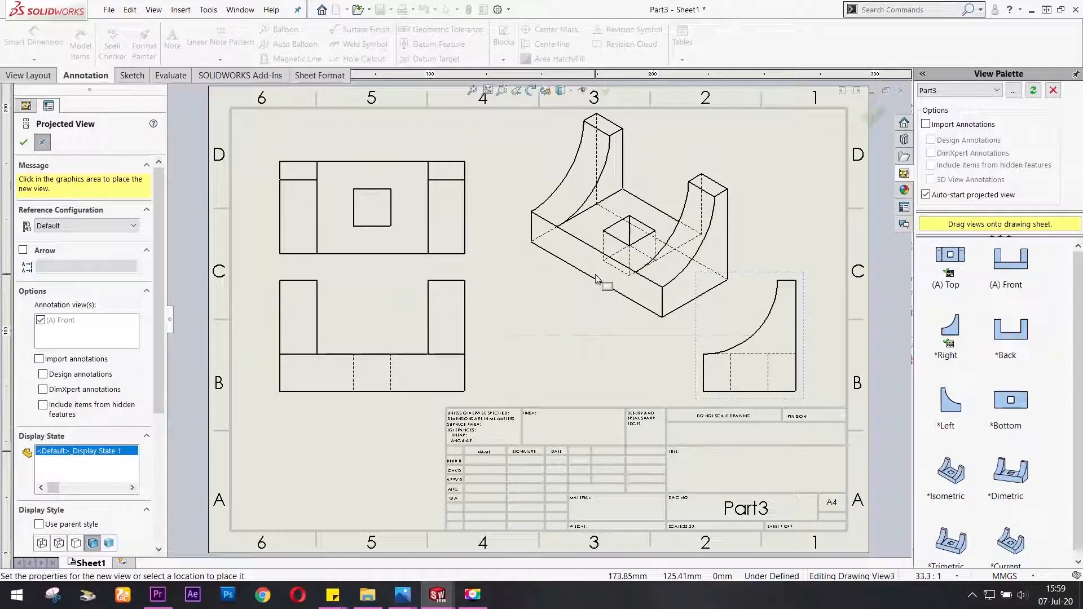
{"action": "key", "text": "Escape"}
{"action": "left_click", "coordinate": [583, 294]}
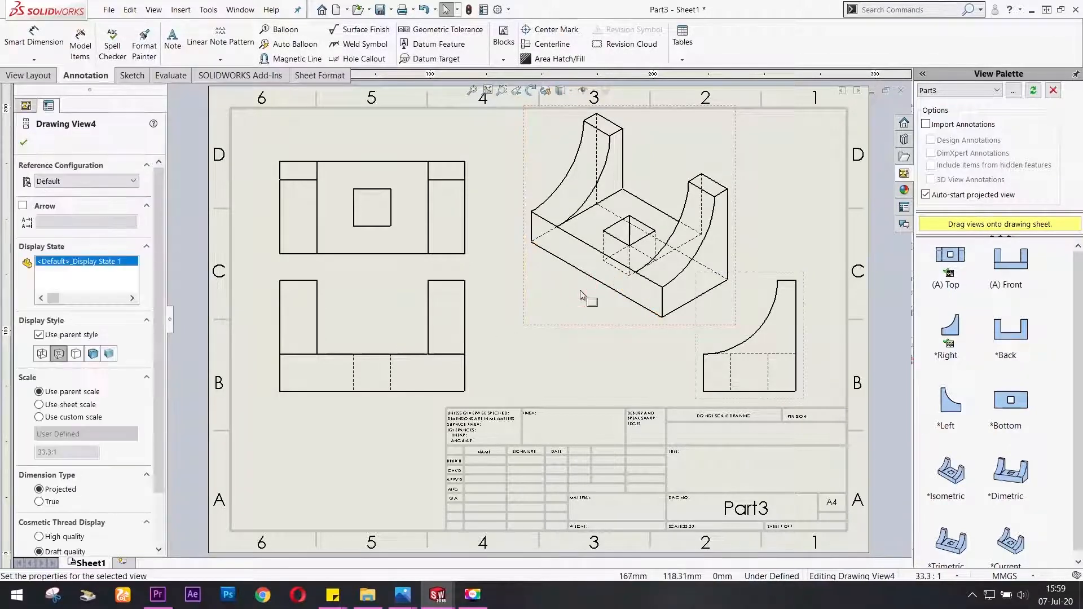
{"action": "left_click", "coordinate": [92, 353]}
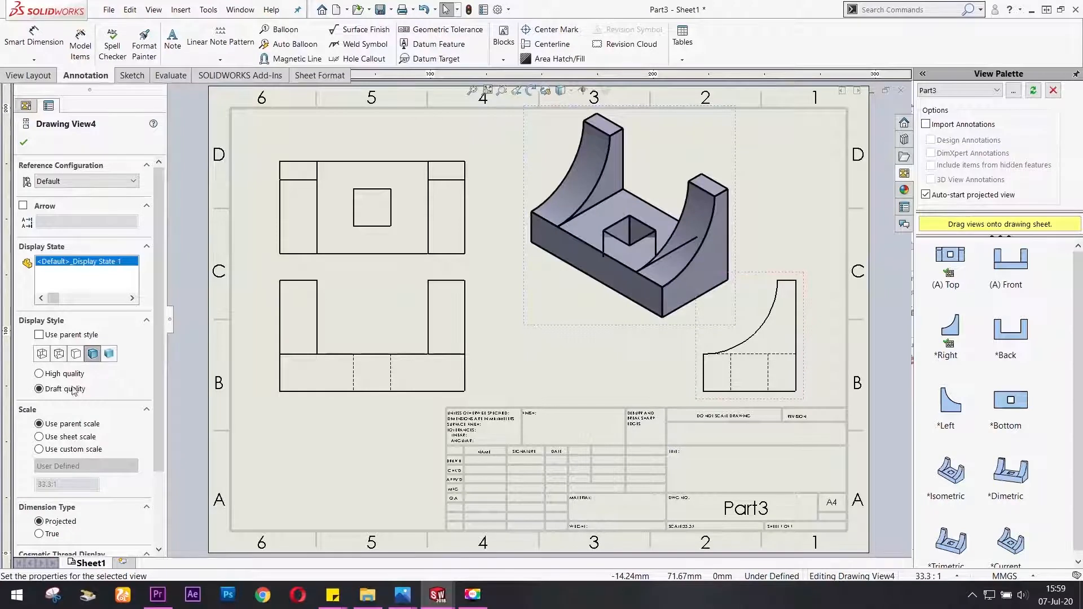
{"action": "left_click", "coordinate": [40, 373]}
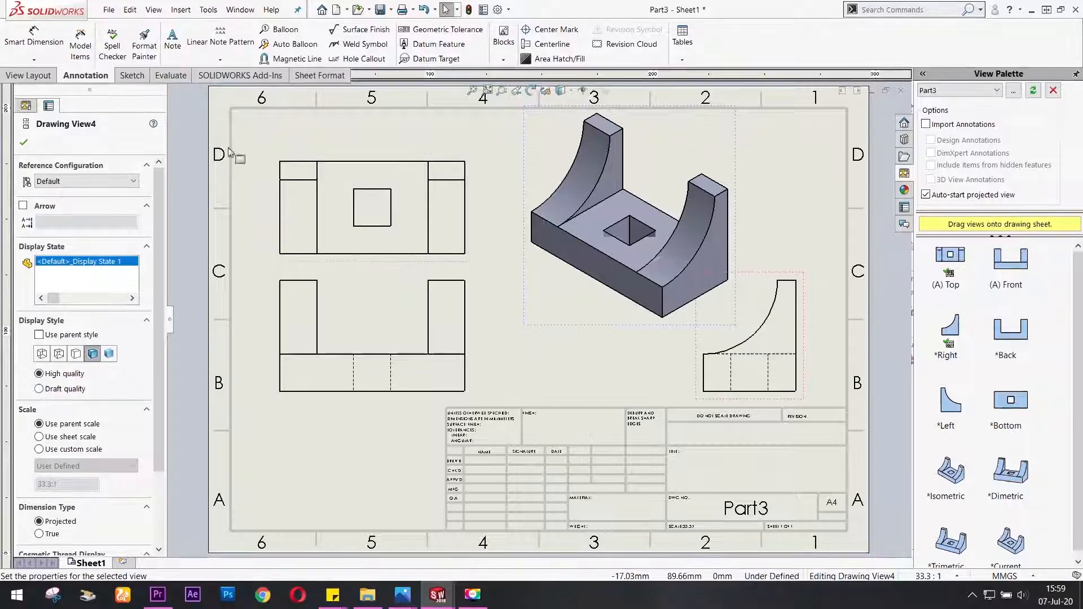
Dimension the horizontal distance from the square hole's left edge to the right upright's inner edge, placing it above the top view.
{"action": "left_click", "coordinate": [34, 38]}
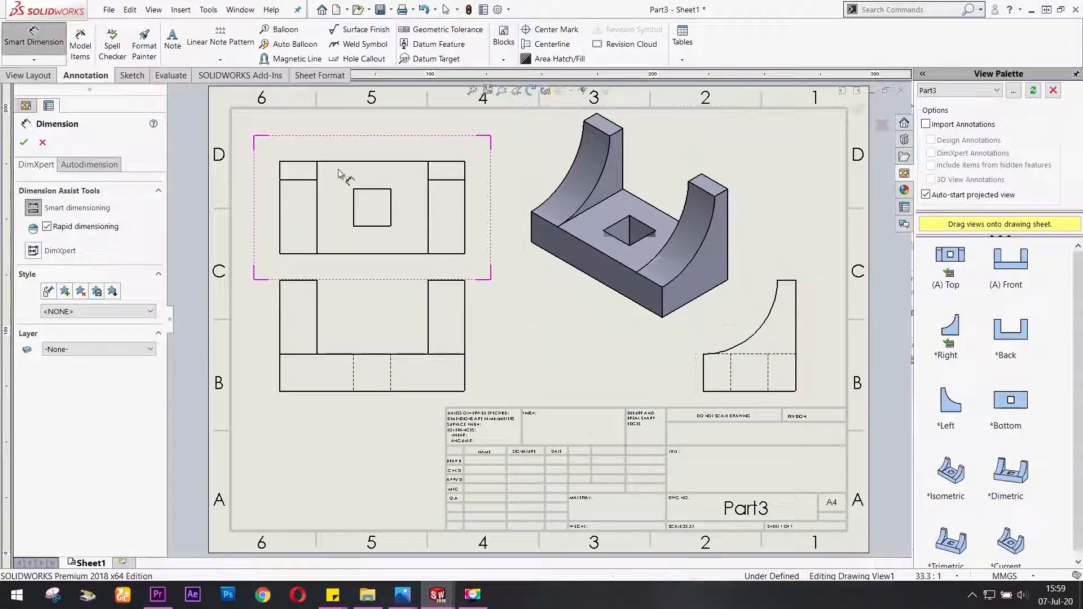
{"action": "scroll", "coordinate": [373, 170], "scroll_direction": "down", "scroll_amount": 3}
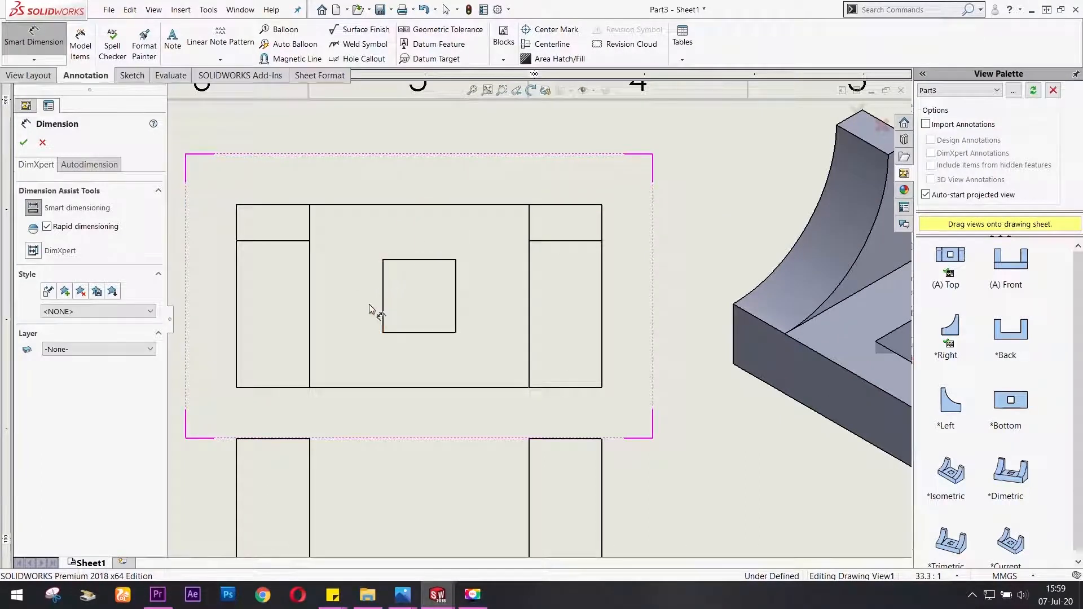
{"action": "left_click", "coordinate": [384, 292]}
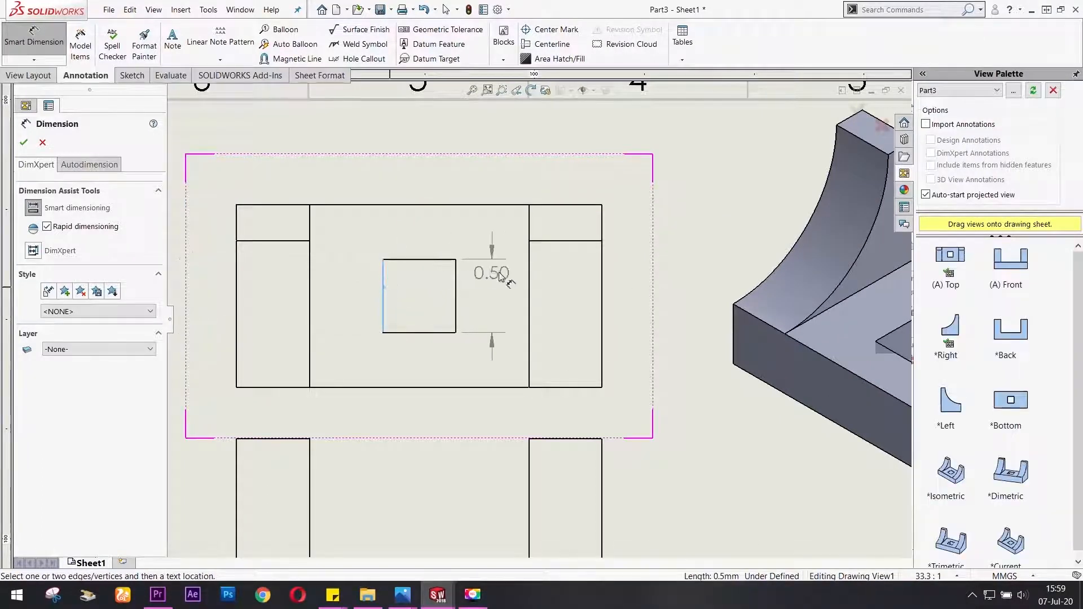
{"action": "left_click", "coordinate": [529, 271]}
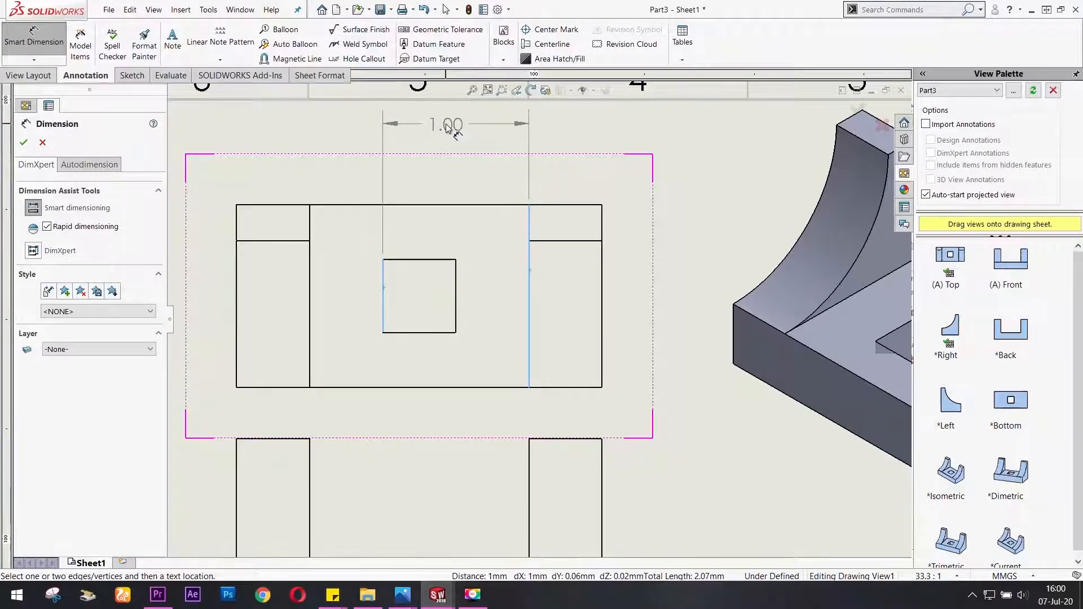
{"action": "left_click", "coordinate": [456, 128]}
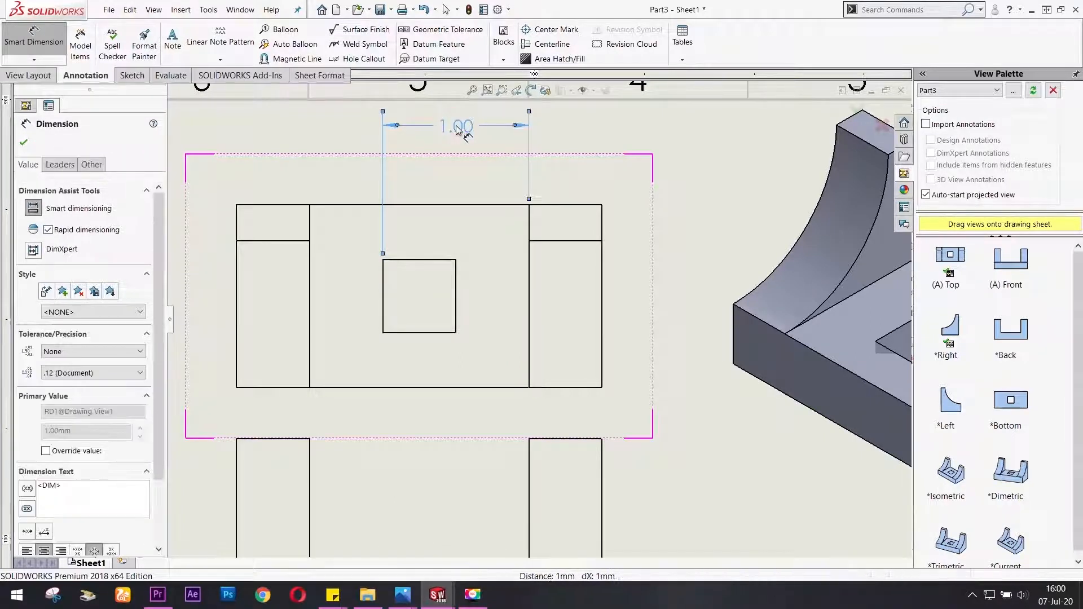
Dimension the square hole's width and the gap between its left edge and the left upright's inner edge above the top view.
{"action": "left_click", "coordinate": [422, 260]}
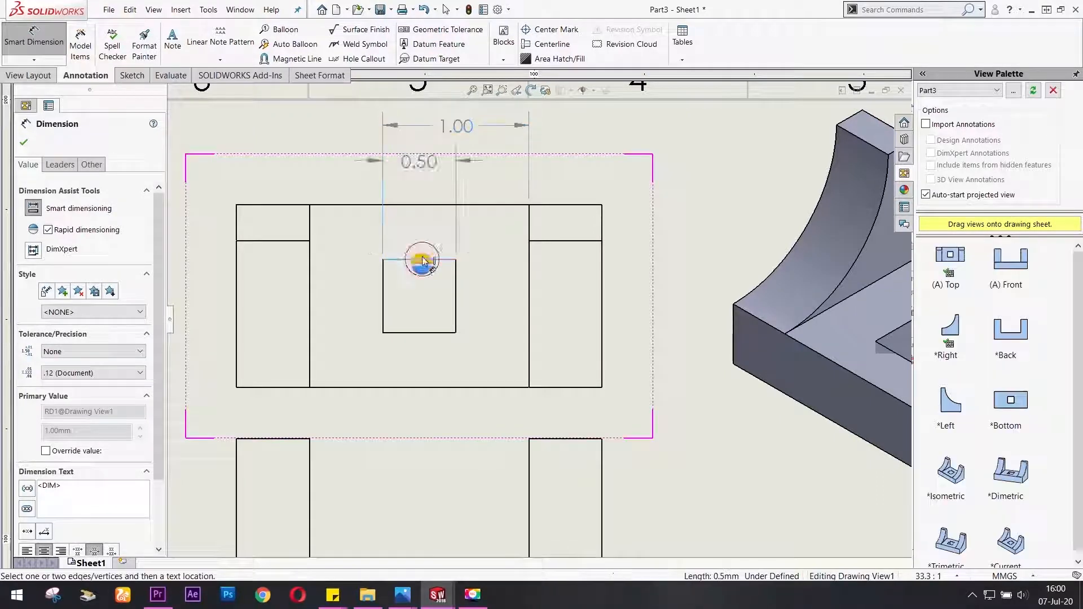
{"action": "left_click", "coordinate": [429, 172]}
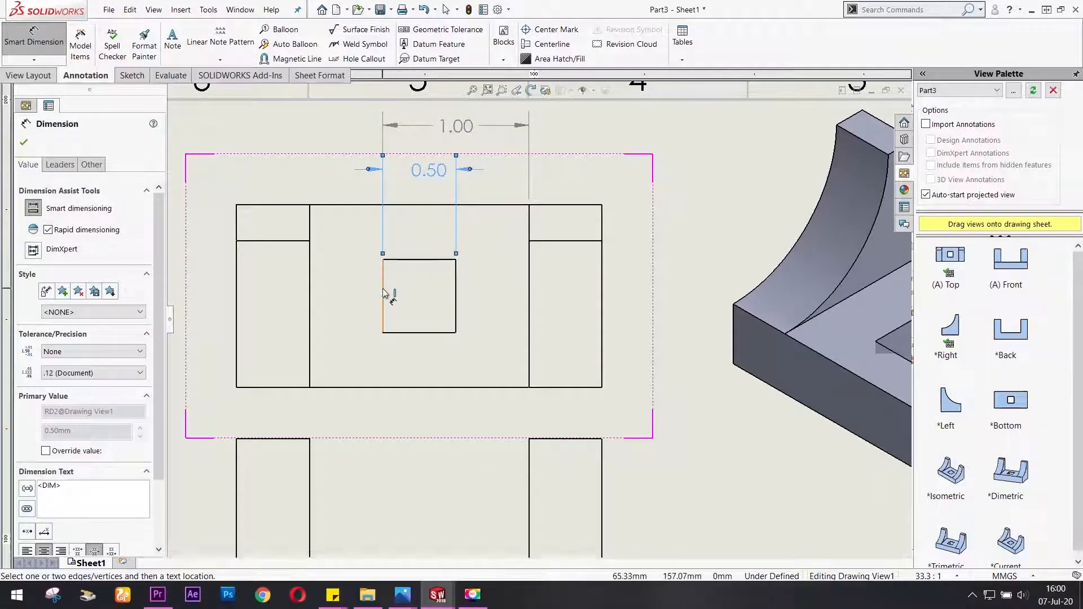
{"action": "left_click", "coordinate": [384, 289]}
{"action": "left_click", "coordinate": [310, 280]}
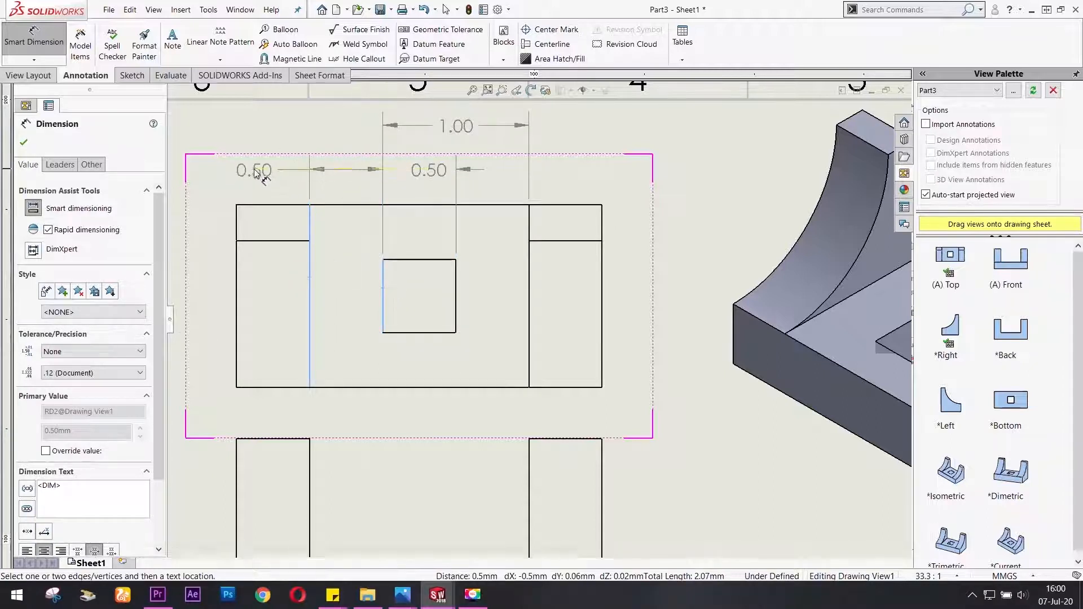
{"action": "left_click", "coordinate": [242, 170]}
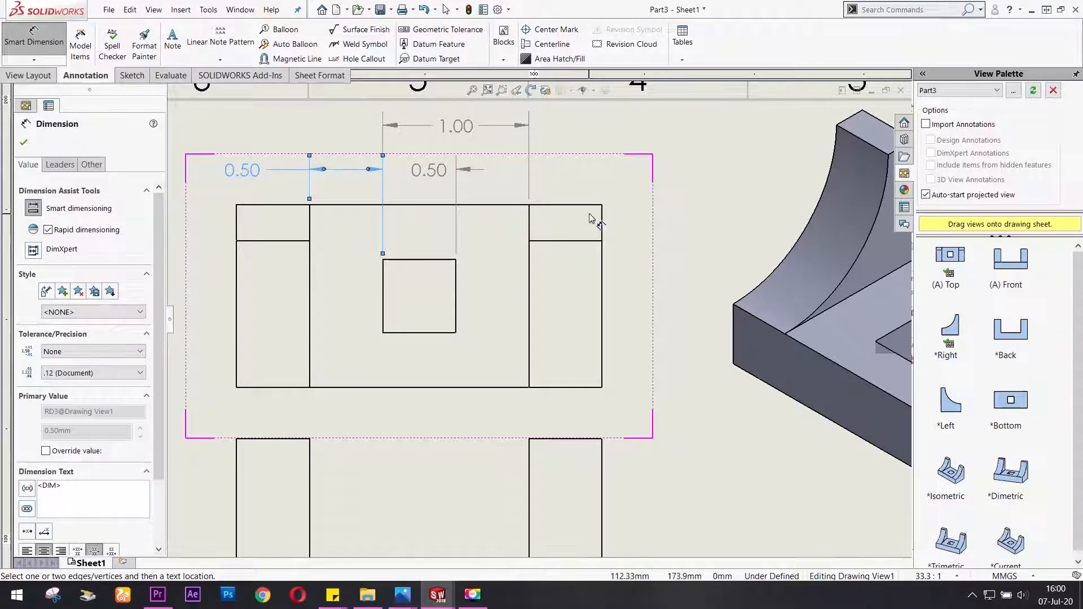
Dimension the flat top depth of the right upright and the square hole's vertical side to the right of the top view.
{"action": "left_click", "coordinate": [568, 243]}
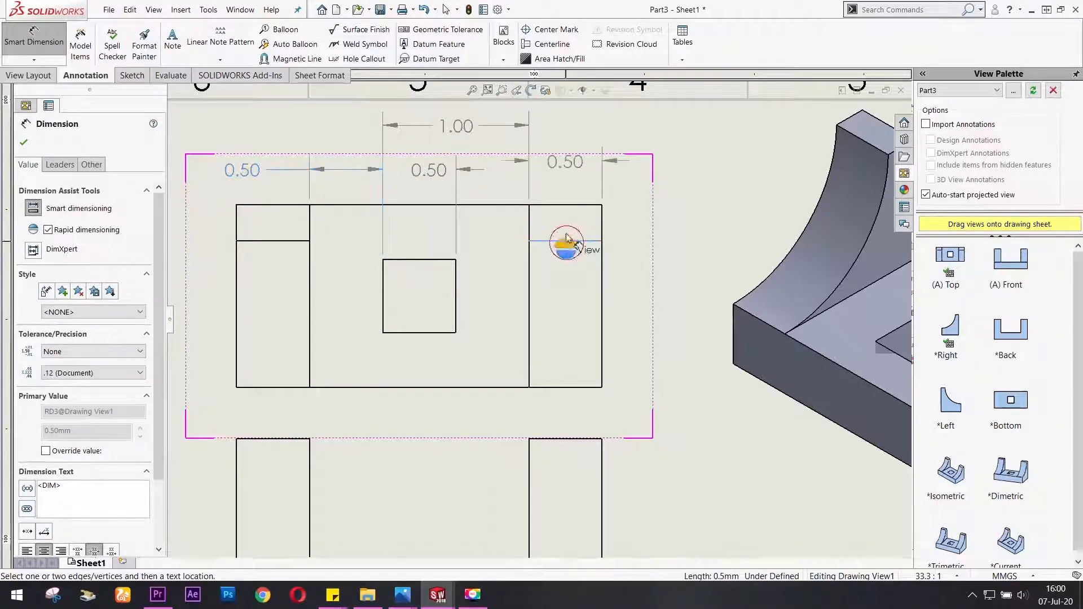
{"action": "left_click", "coordinate": [571, 205]}
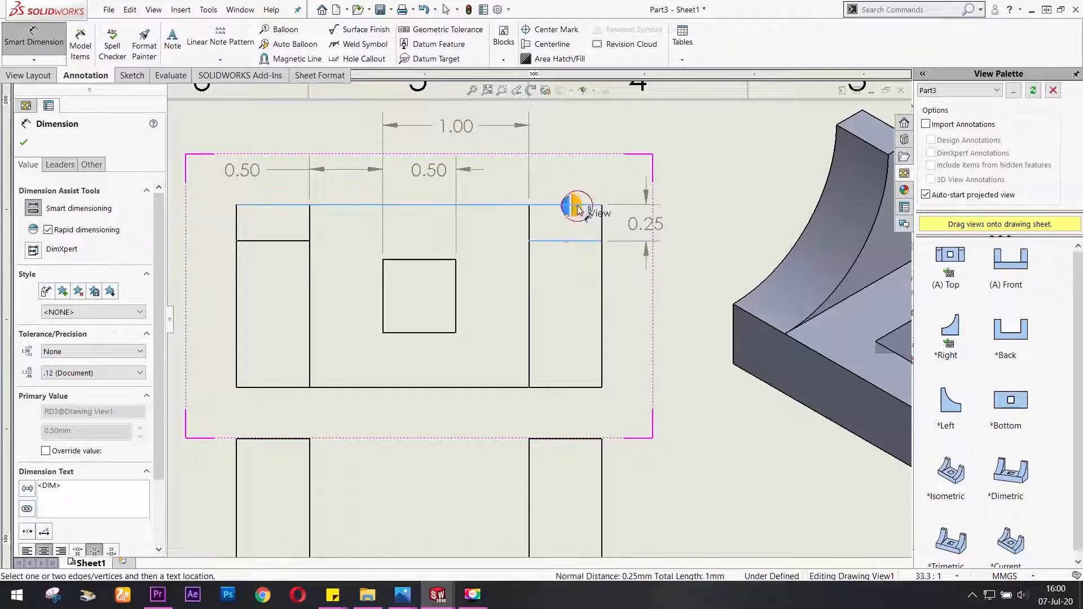
{"action": "left_click", "coordinate": [639, 180]}
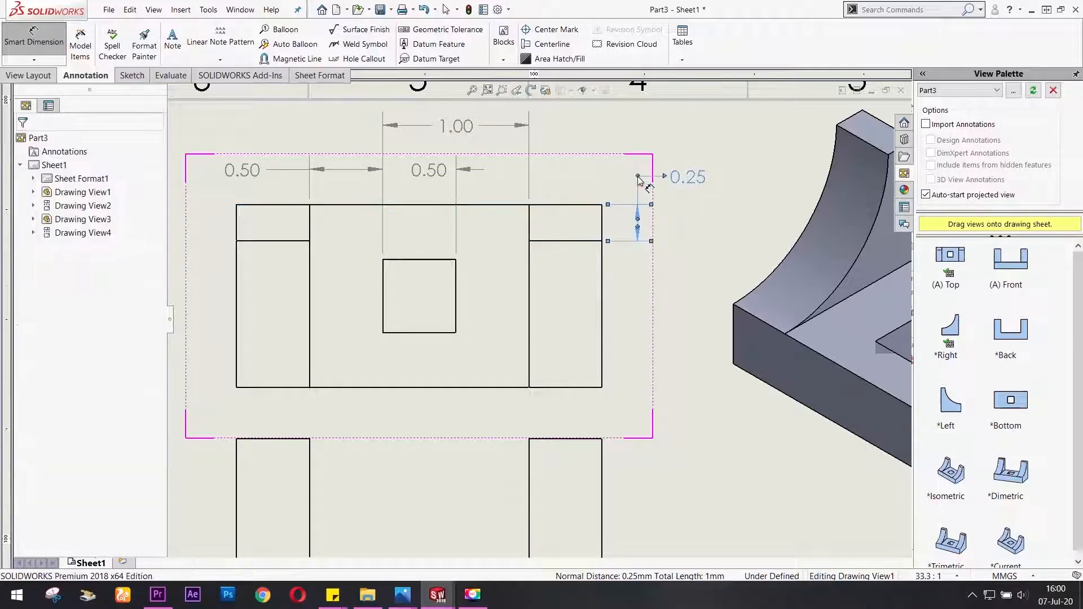
{"action": "left_click", "coordinate": [456, 299]}
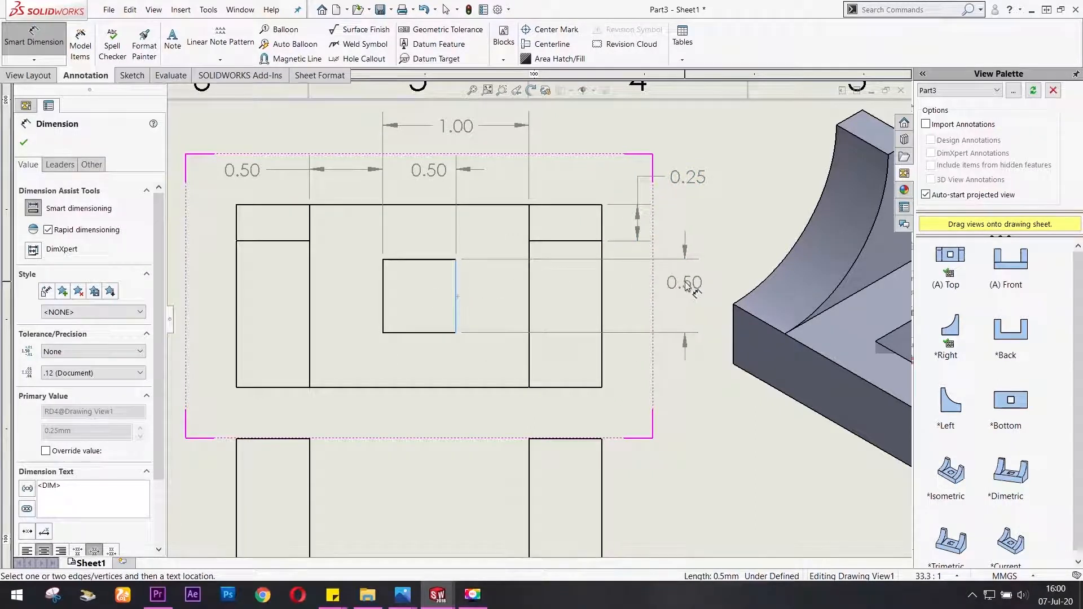
{"action": "left_click", "coordinate": [684, 287]}
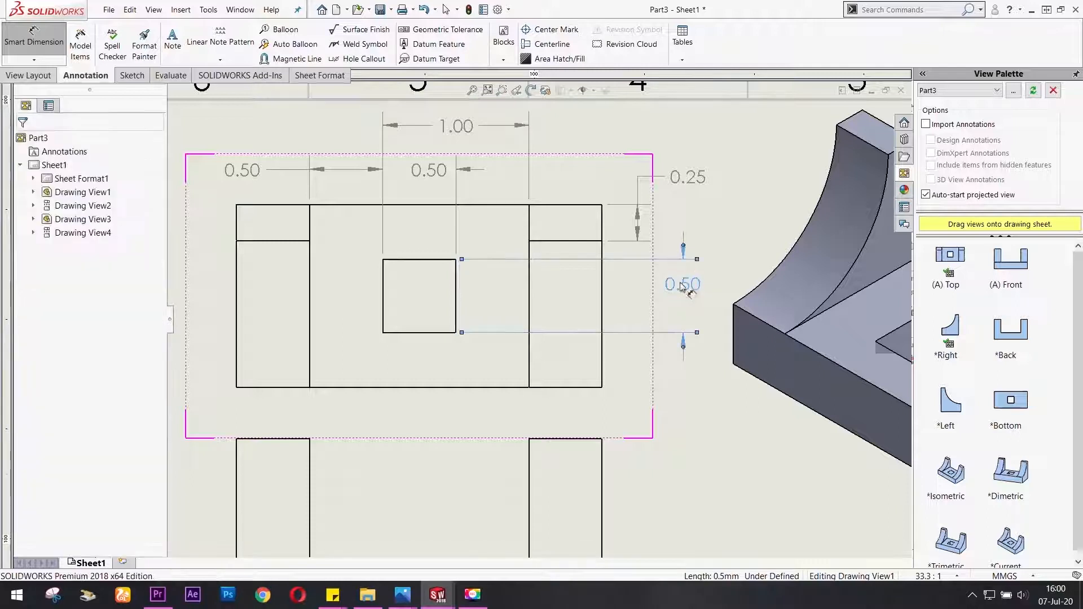
Dimension the distance from the right upright's inner horizontal line to the lower outline of the top view, placed outside the hole dimension.
{"action": "left_click", "coordinate": [574, 242]}
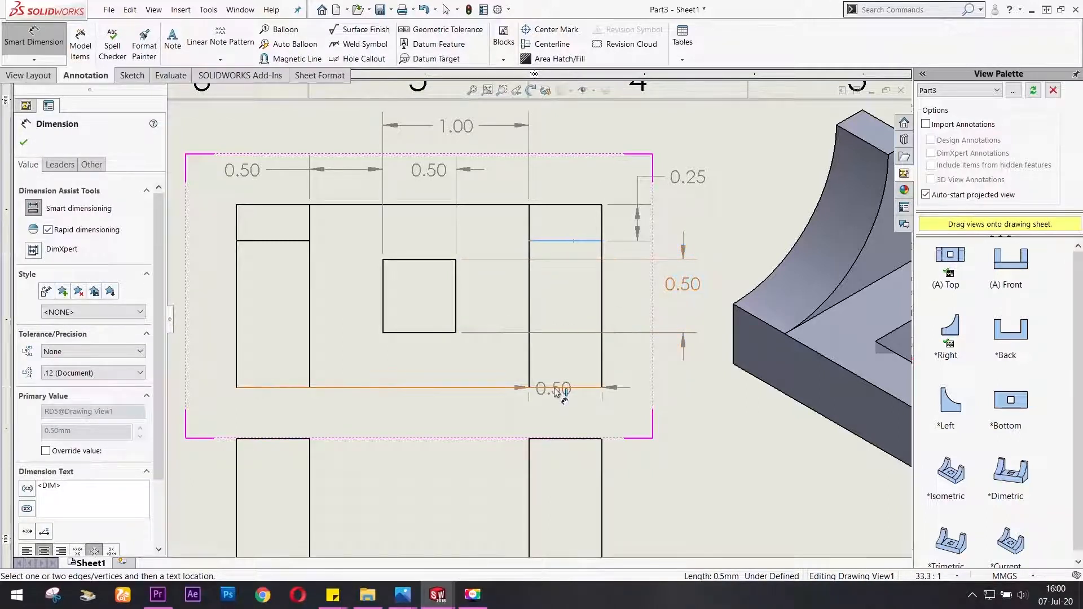
{"action": "left_click", "coordinate": [554, 387]}
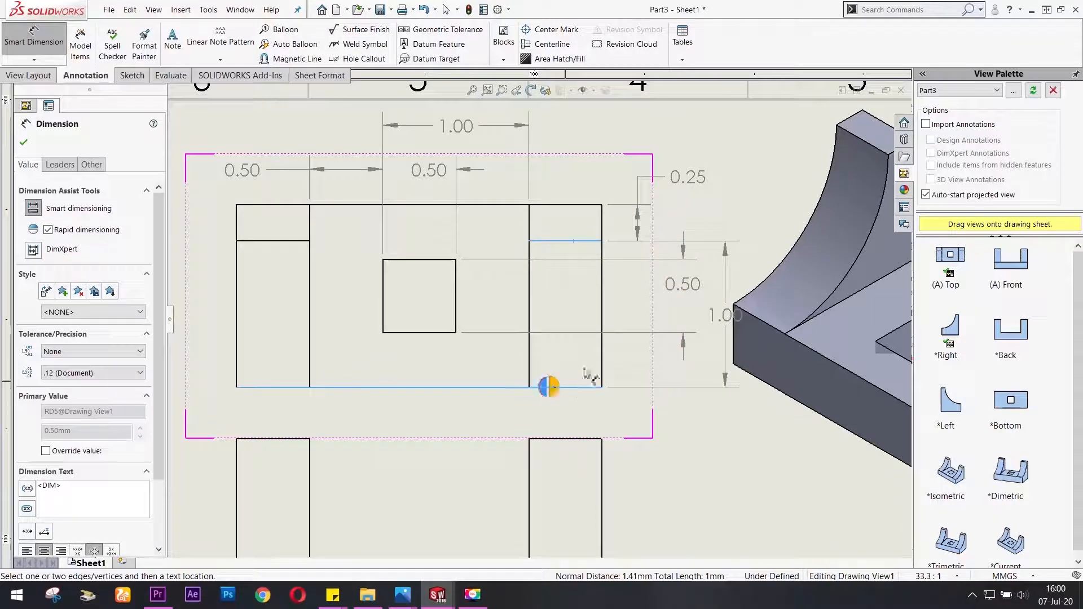
{"action": "left_click", "coordinate": [724, 288]}
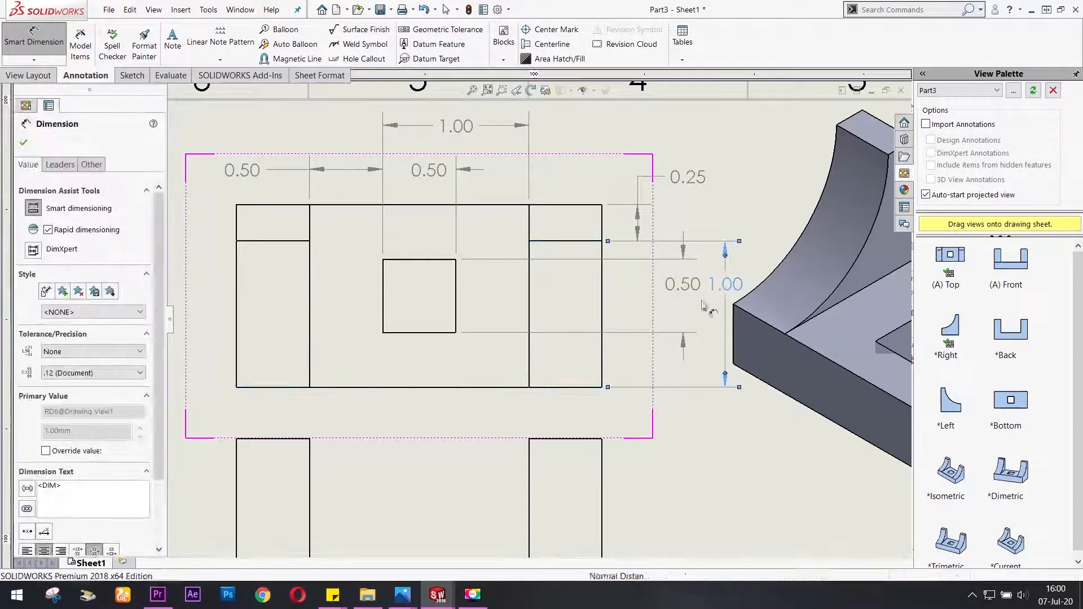
Dimension the front view from its left outer edge to the right upright's inner edge, placing it above the view.
{"action": "scroll", "coordinate": [500, 437], "scroll_direction": "up", "scroll_amount": 3}
{"action": "scroll", "coordinate": [469, 477], "scroll_direction": "down", "scroll_amount": 1}
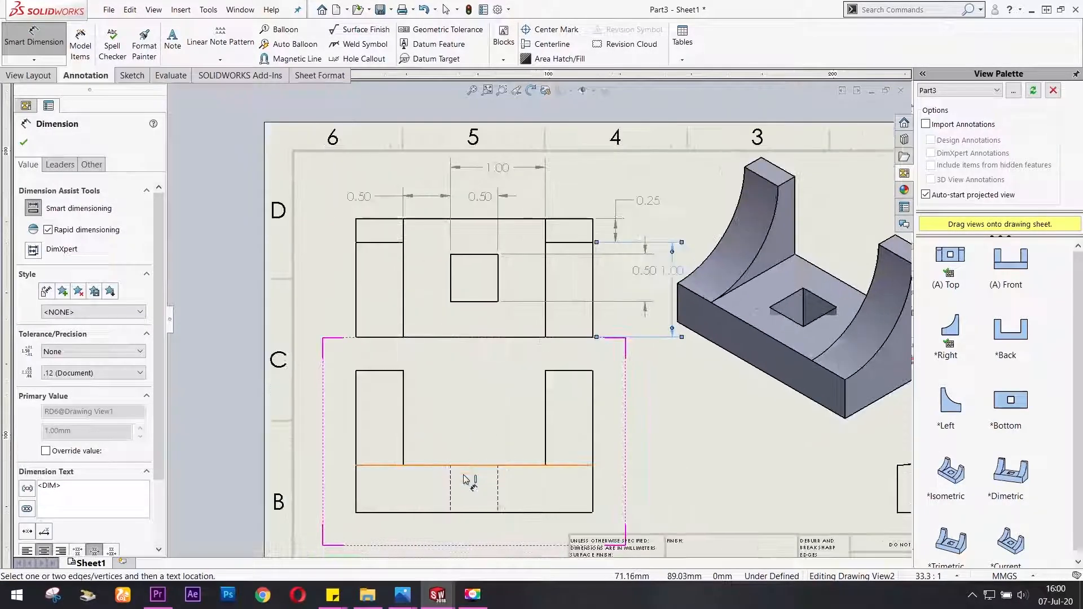
{"action": "left_click", "coordinate": [357, 411]}
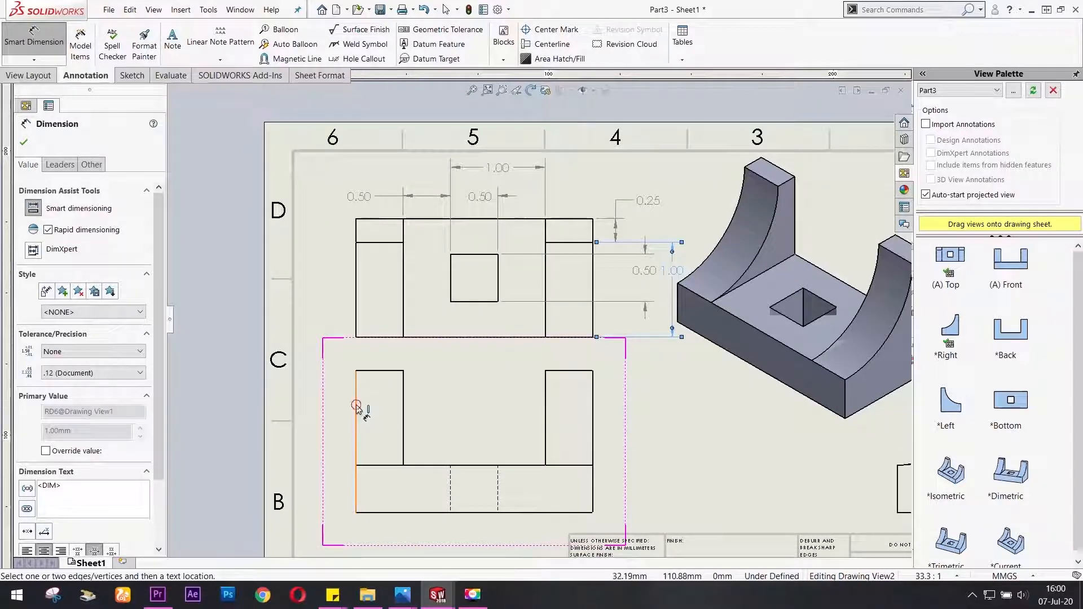
{"action": "left_click", "coordinate": [545, 412]}
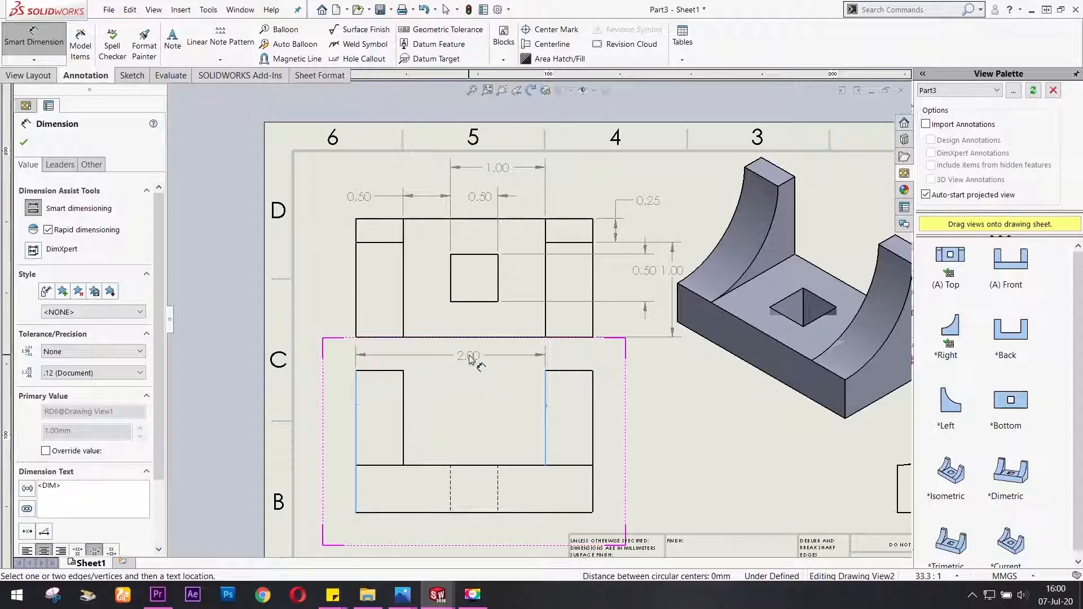
{"action": "left_click", "coordinate": [470, 359]}
Dimension the widths of the right and left uprights just above the front view.
{"action": "left_click", "coordinate": [545, 405]}
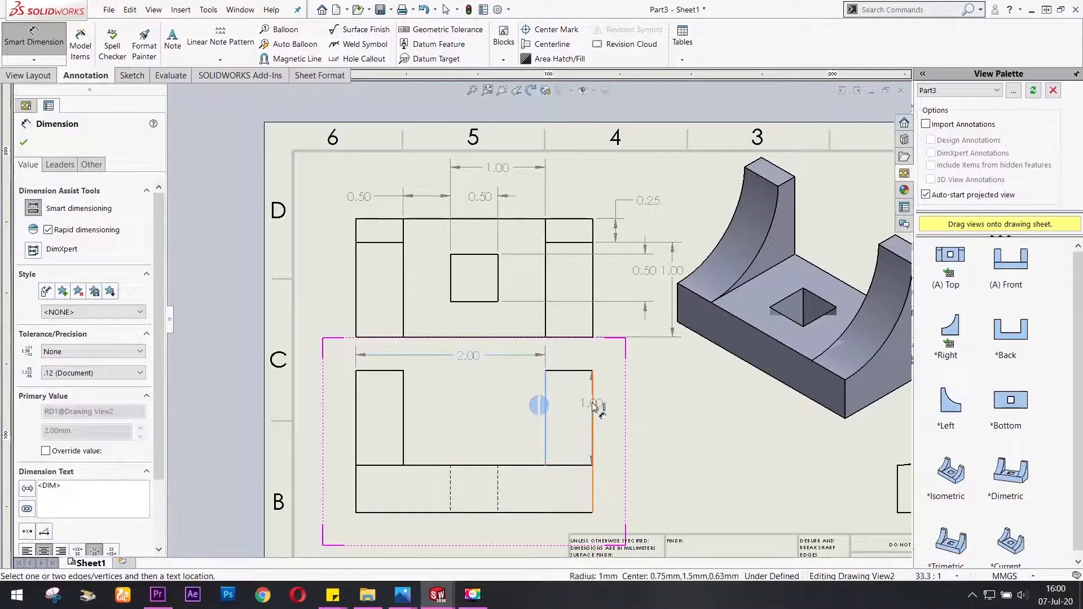
{"action": "left_click", "coordinate": [593, 405]}
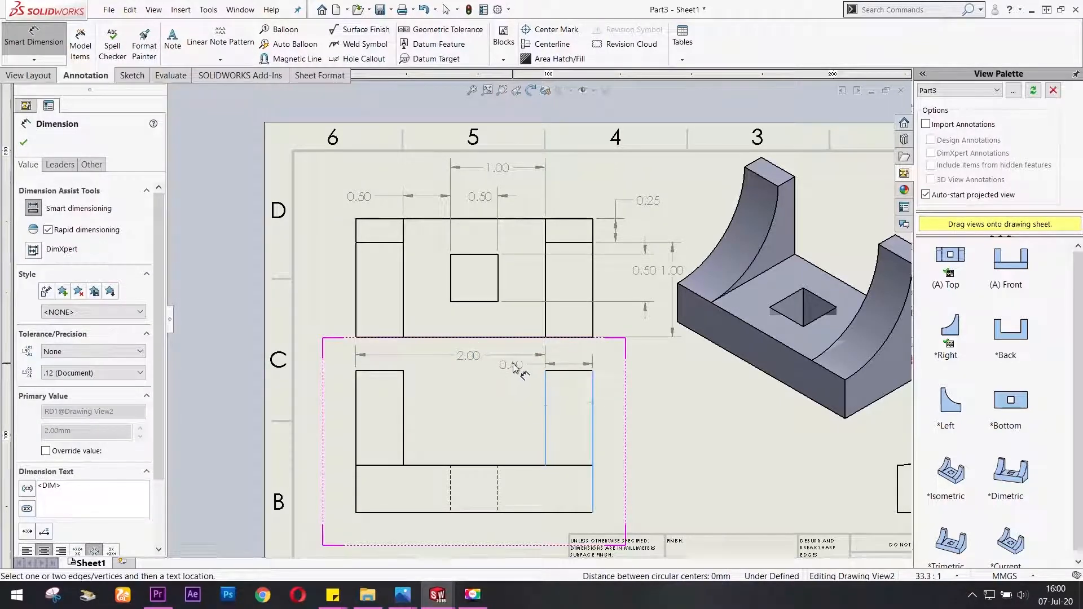
{"action": "left_click", "coordinate": [512, 365]}
{"action": "left_click", "coordinate": [402, 393]}
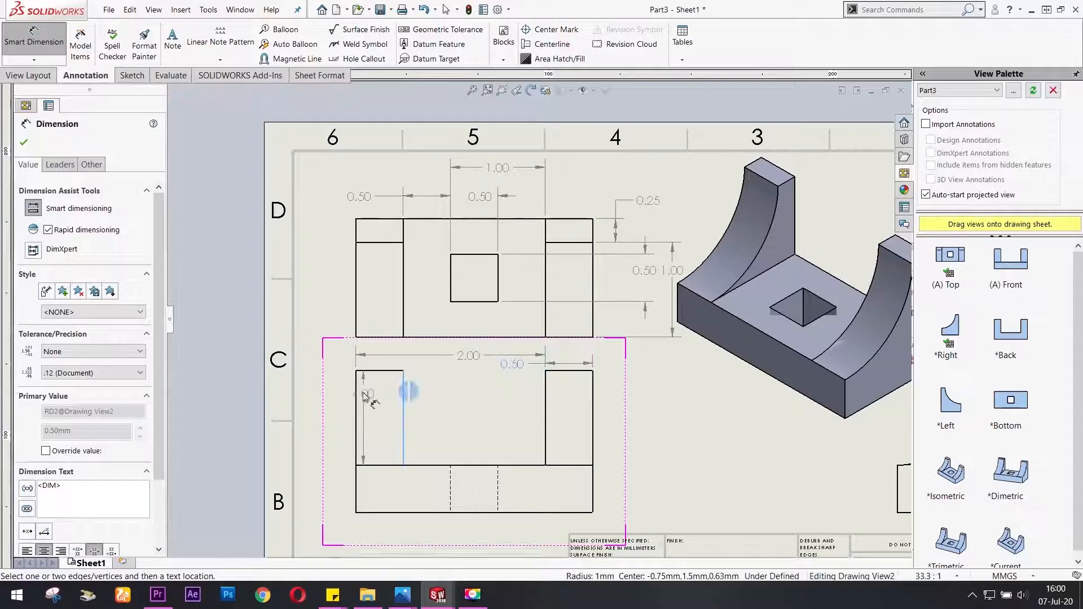
{"action": "left_click", "coordinate": [356, 395]}
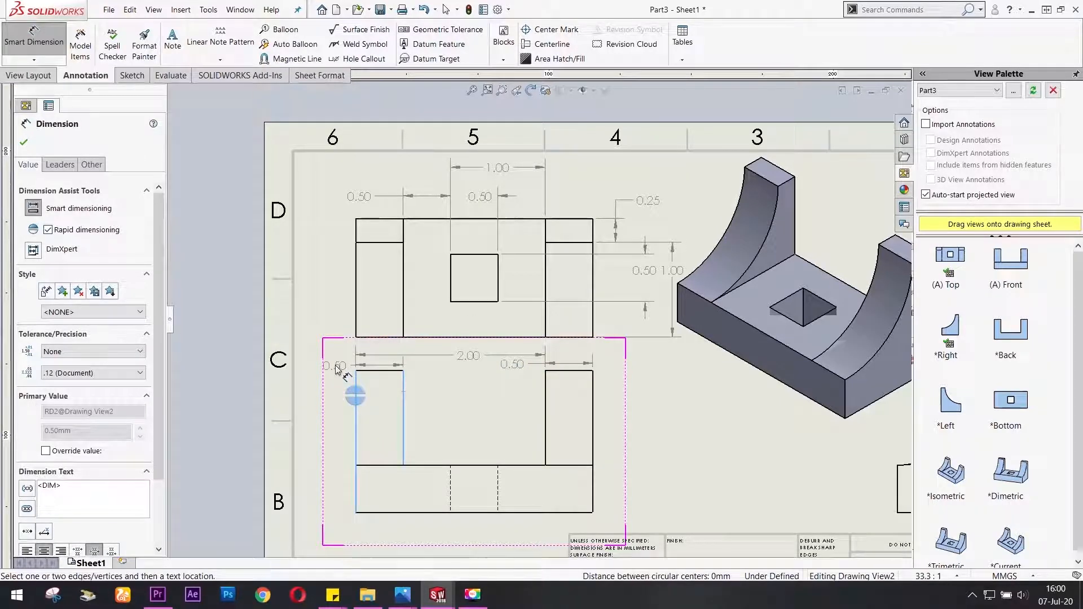
{"action": "left_click", "coordinate": [337, 368]}
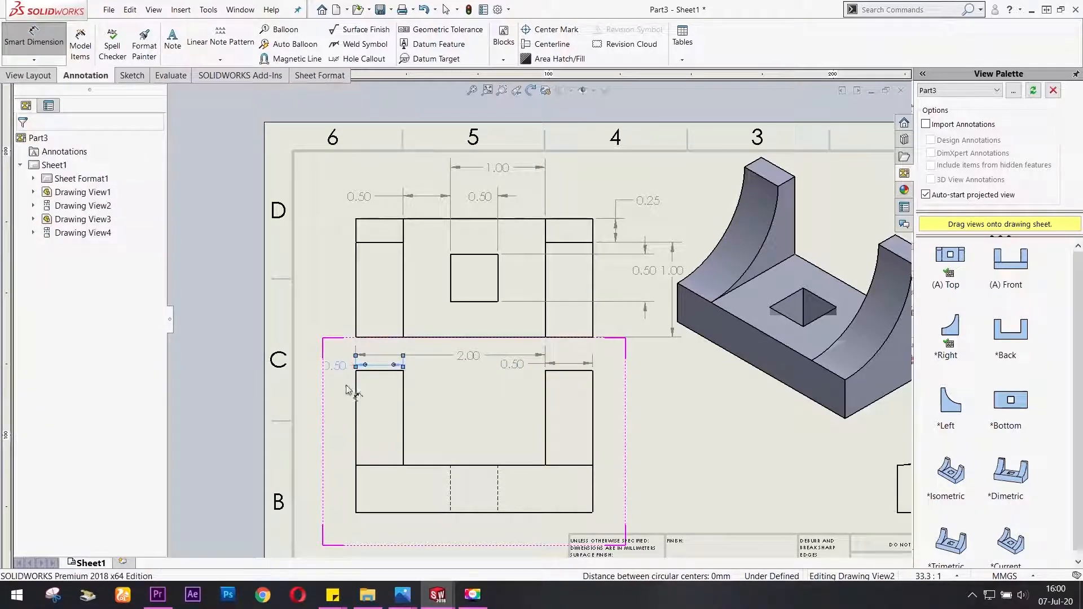
Dimension the base thickness and the overall height to the right of the front view.
{"action": "left_click", "coordinate": [567, 466]}
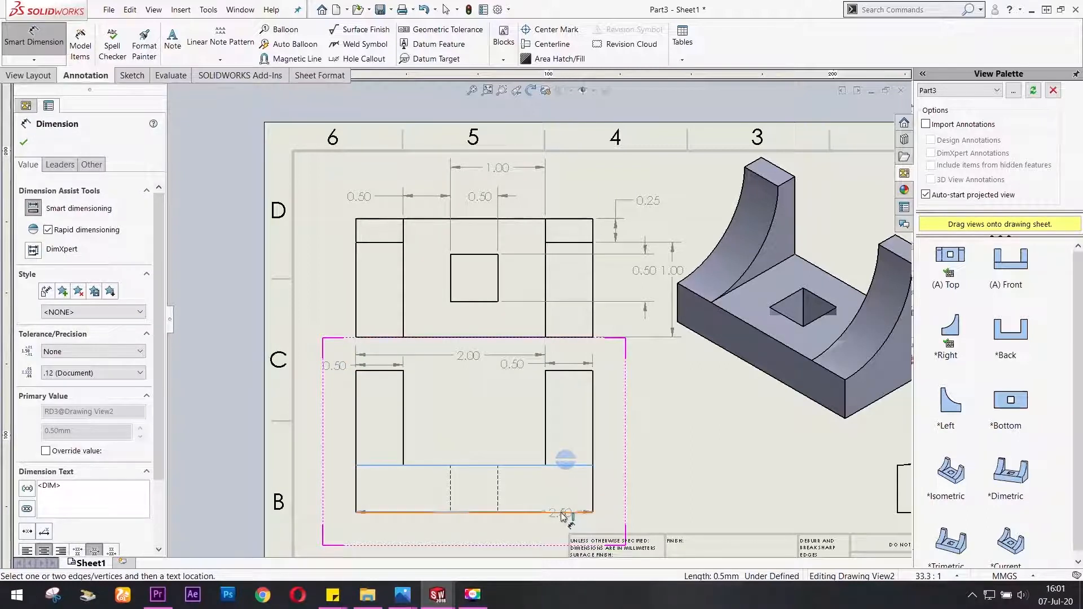
{"action": "left_click", "coordinate": [555, 512]}
{"action": "left_click", "coordinate": [614, 491]}
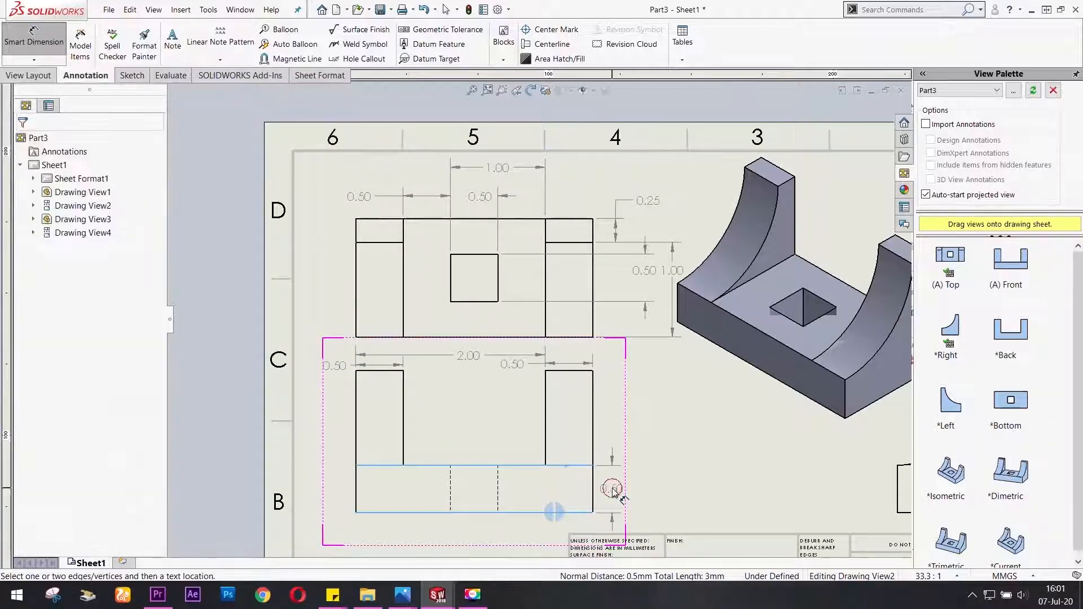
{"action": "left_click", "coordinate": [573, 375]}
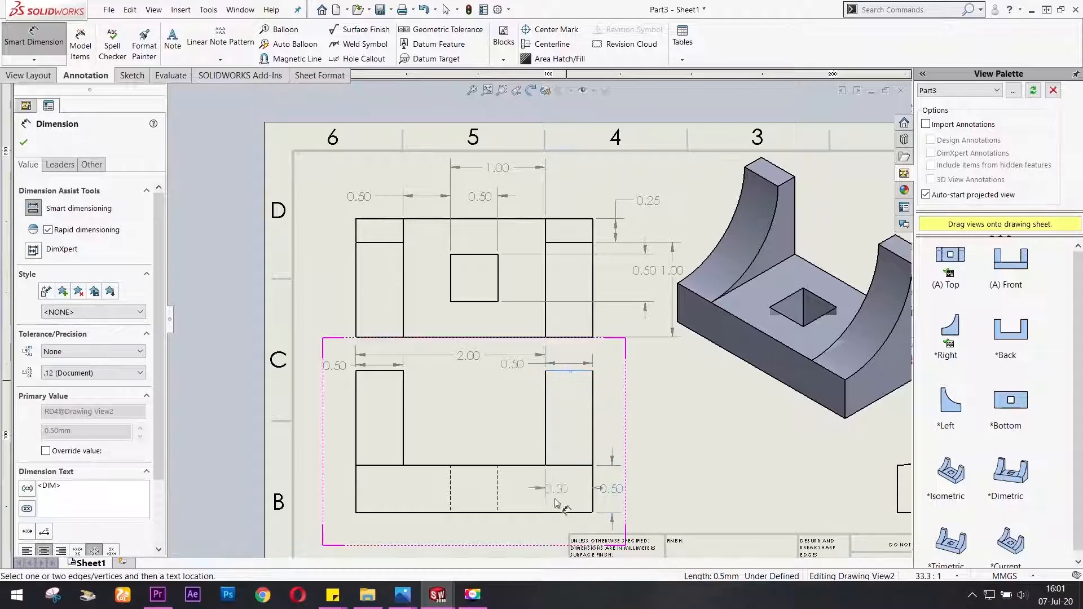
{"action": "left_click", "coordinate": [567, 513]}
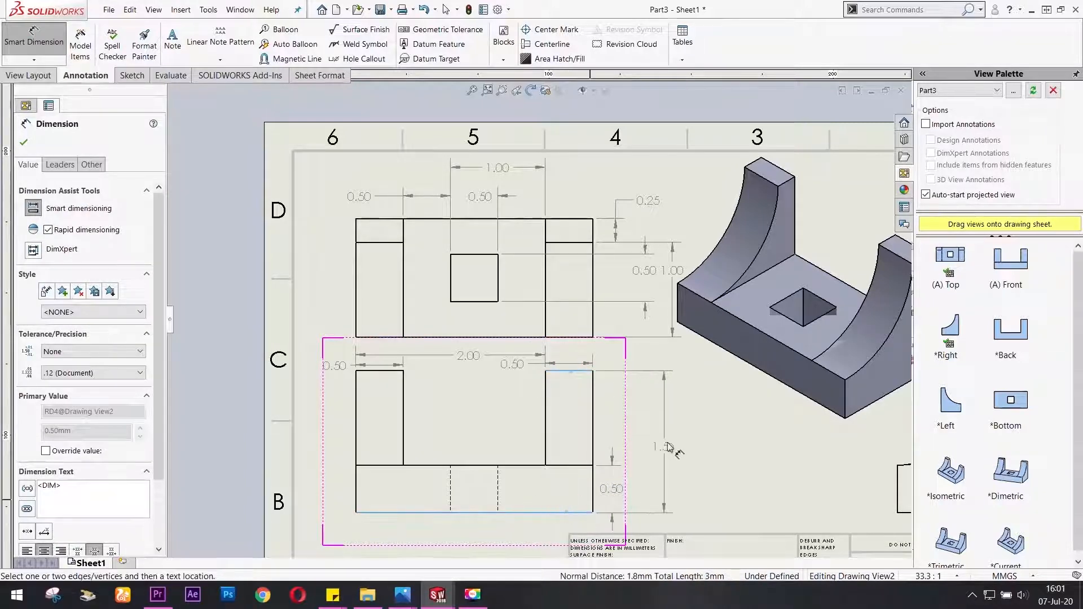
{"action": "left_click", "coordinate": [667, 445]}
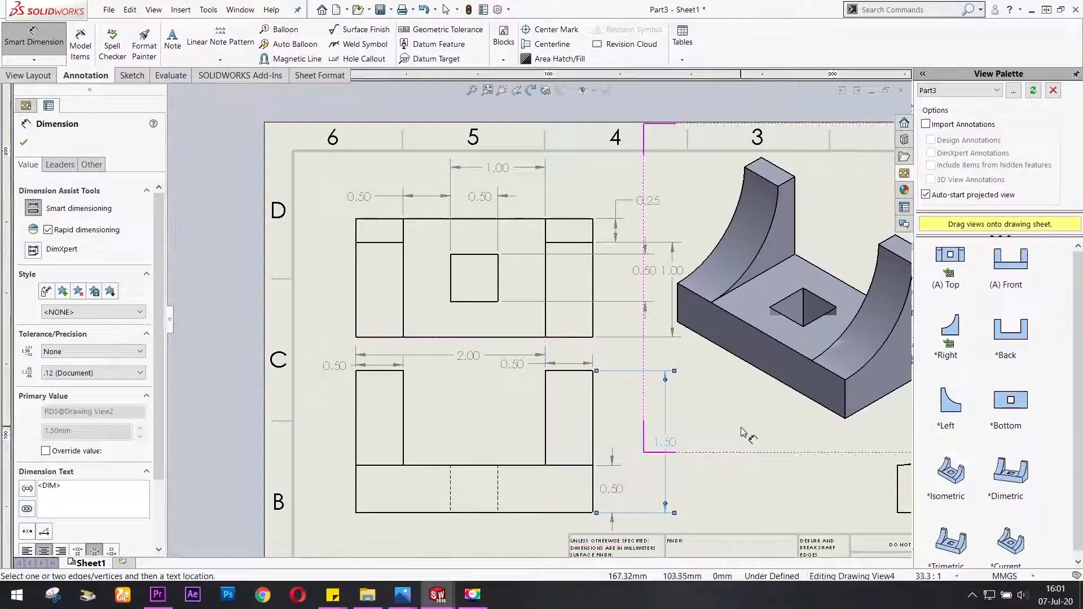
Dimension the concave arc's radius in the right view, placing the text to the left of the view.
{"action": "scroll", "coordinate": [733, 417], "scroll_direction": "up", "scroll_amount": 3}
{"action": "scroll", "coordinate": [754, 410], "scroll_direction": "down", "scroll_amount": 3}
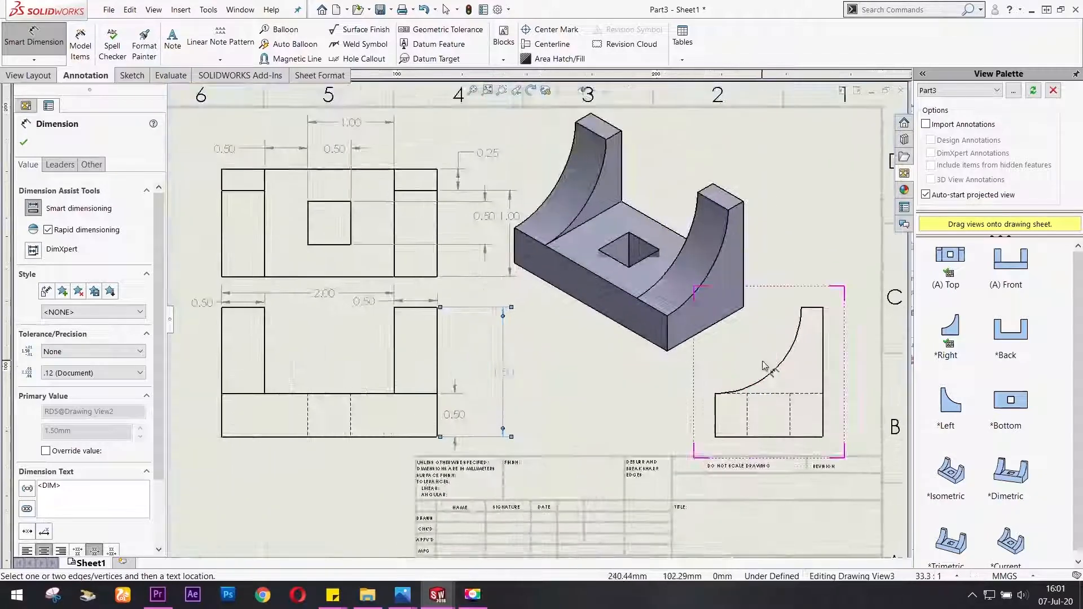
{"action": "left_click", "coordinate": [774, 374]}
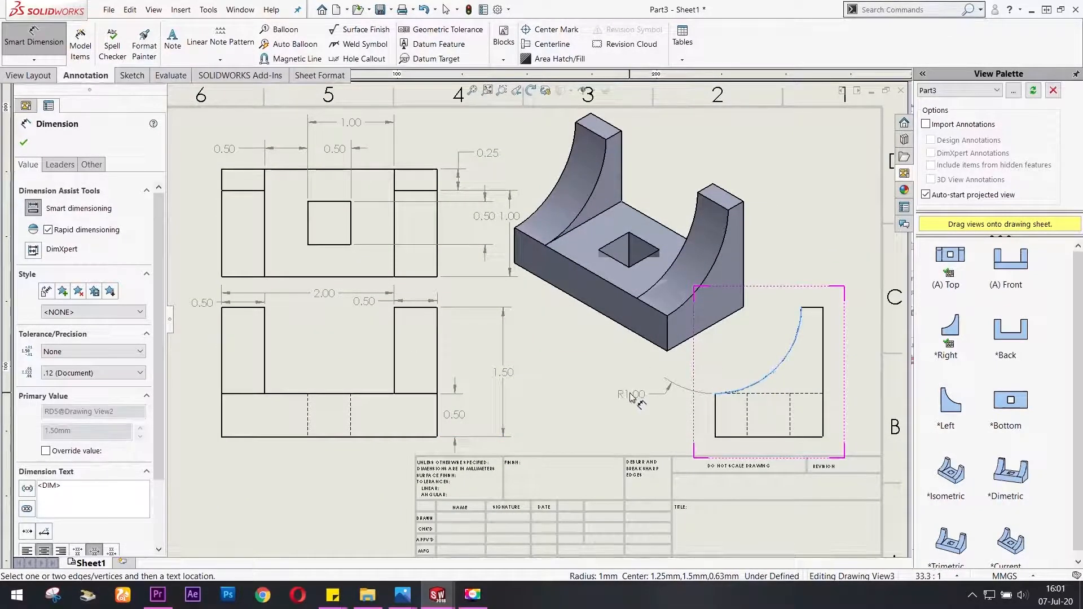
{"action": "left_click", "coordinate": [631, 394]}
{"action": "scroll", "coordinate": [539, 405], "scroll_direction": "up", "scroll_amount": 3}
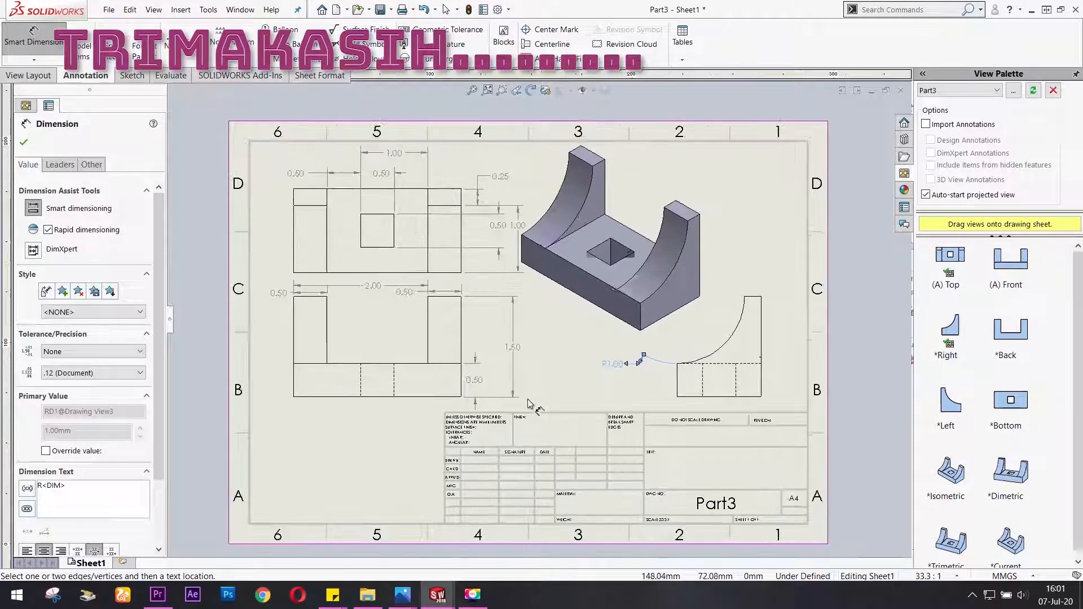